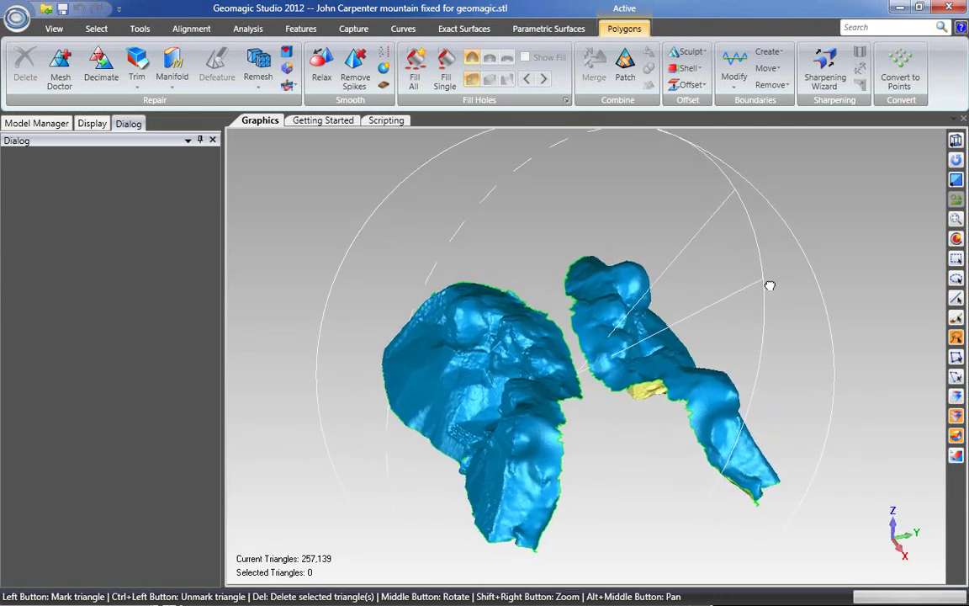
# Orbit and zoom the mountain mesh to look into the gap between the two pieces.
pyautogui.scroll(-2, 670, 241)
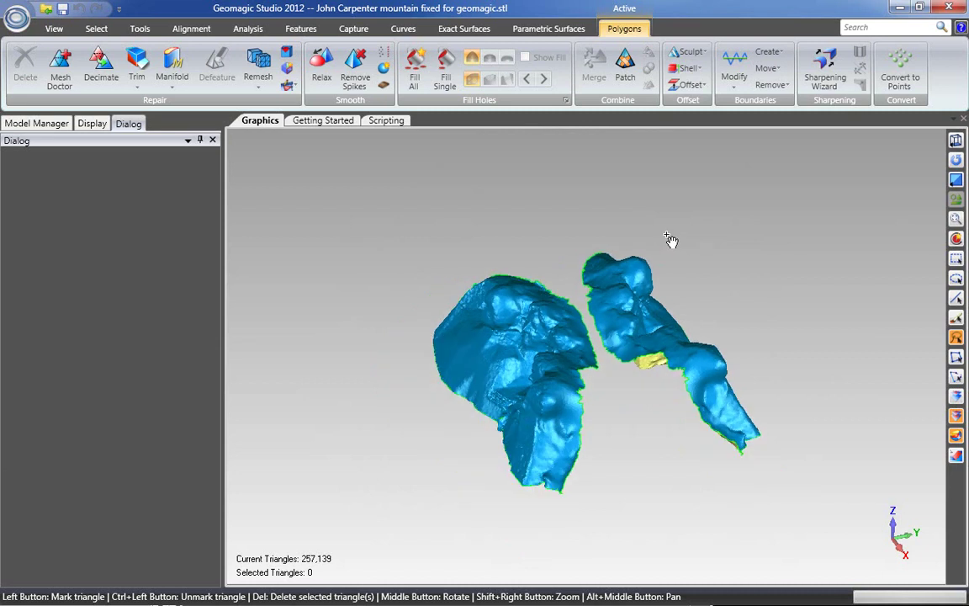
pyautogui.moveTo(700, 225); pyautogui.dragTo(732, 291, button='middle')
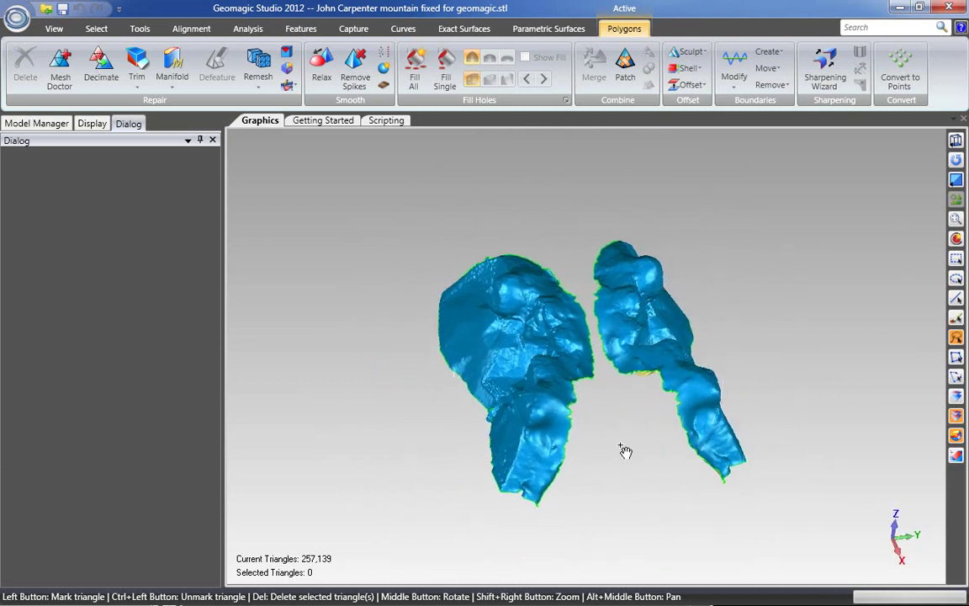
pyautogui.moveTo(597, 316)
pyautogui.mouseDown(button='middle')
pyautogui.moveTo(616, 407)
pyautogui.moveTo(590, 326)
pyautogui.mouseUp(button='middle')
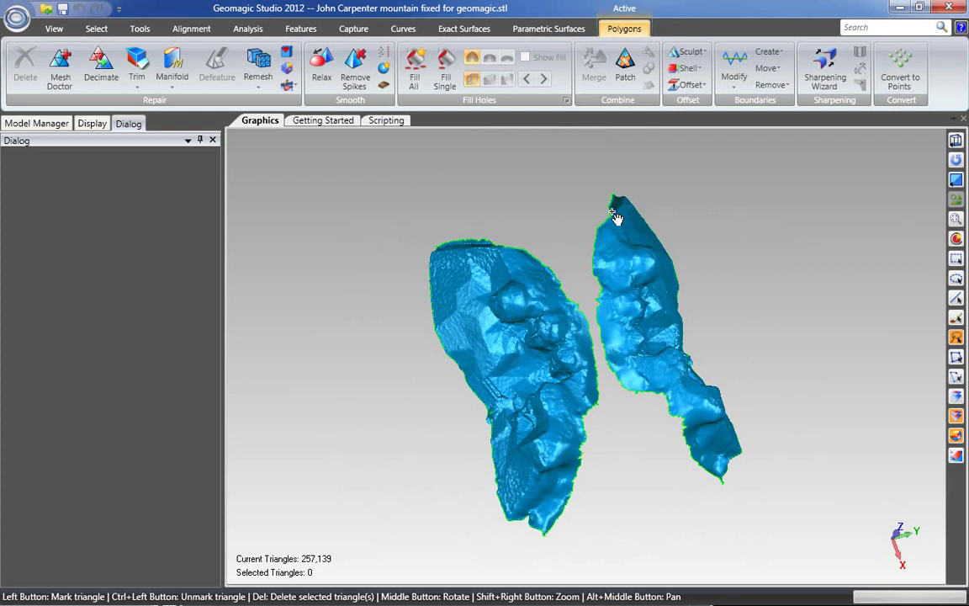
pyautogui.moveTo(649, 452); pyautogui.dragTo(594, 503, button='middle')
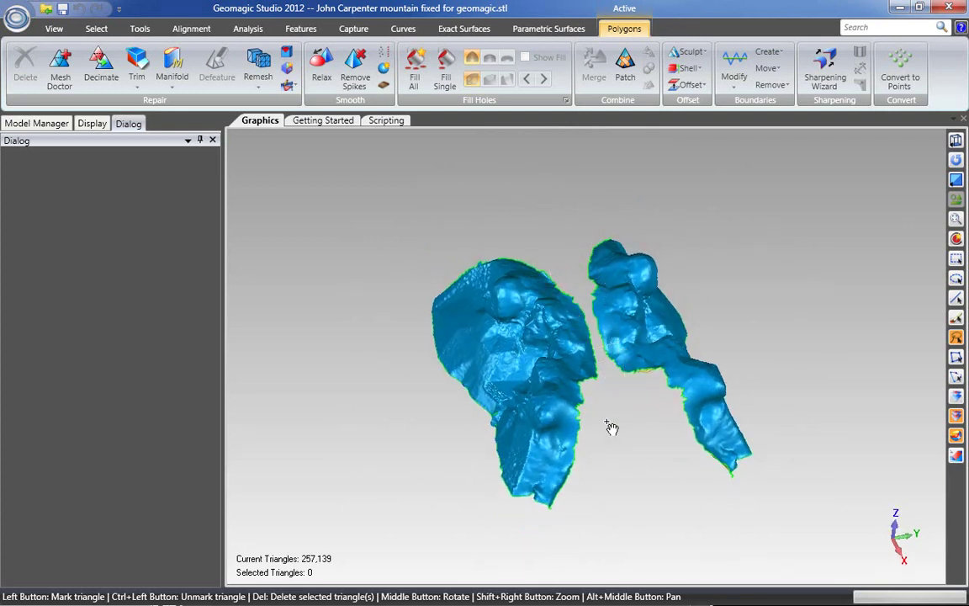
pyautogui.moveTo(611, 428); pyautogui.dragTo(543, 321, button='middle')
pyautogui.scroll(5, 542, 321)
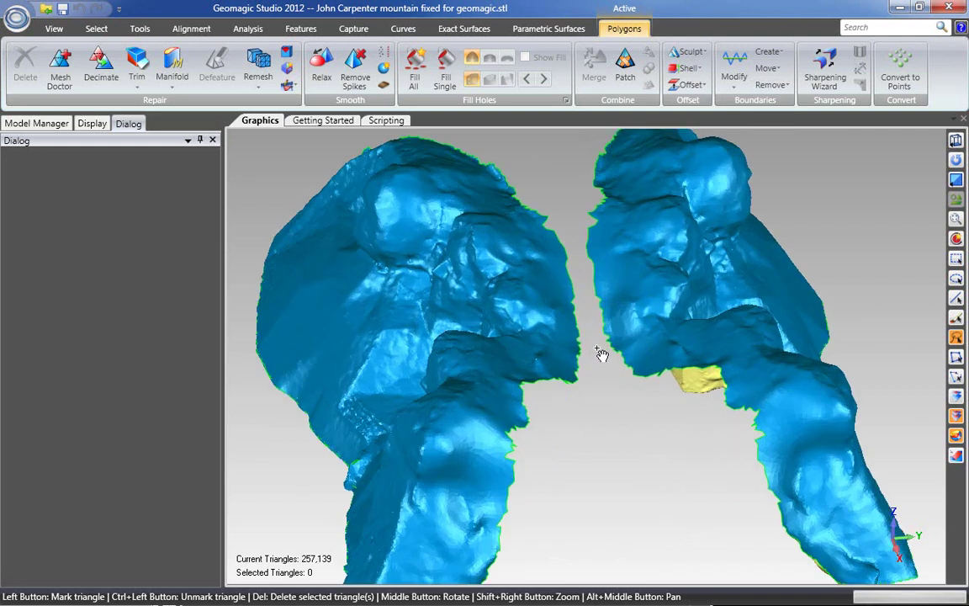
pyautogui.scroll(3, 602, 354)
pyautogui.moveTo(631, 456); pyautogui.dragTo(711, 304, button='middle')
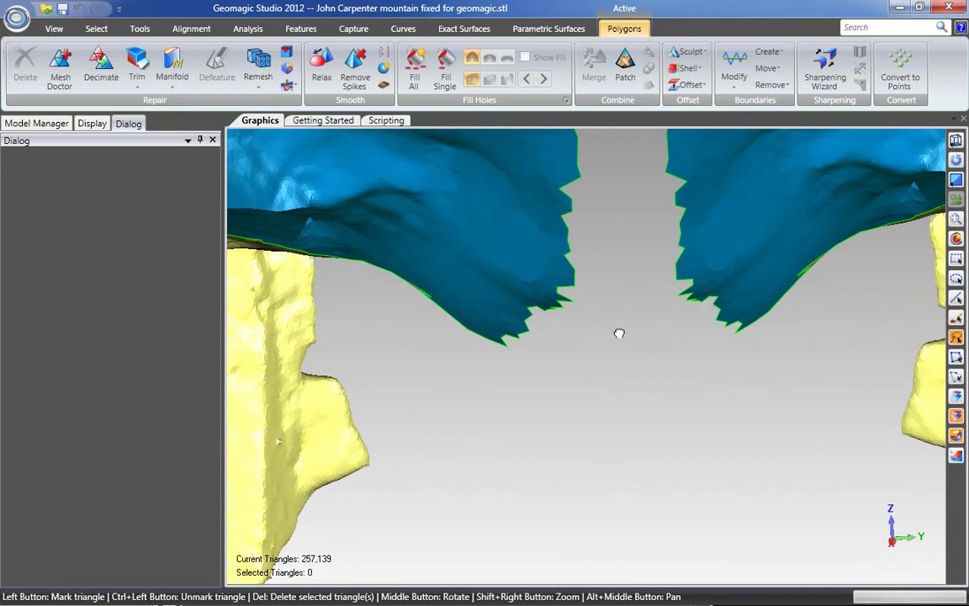
pyautogui.moveTo(619, 333); pyautogui.dragTo(608, 241, button='middle')
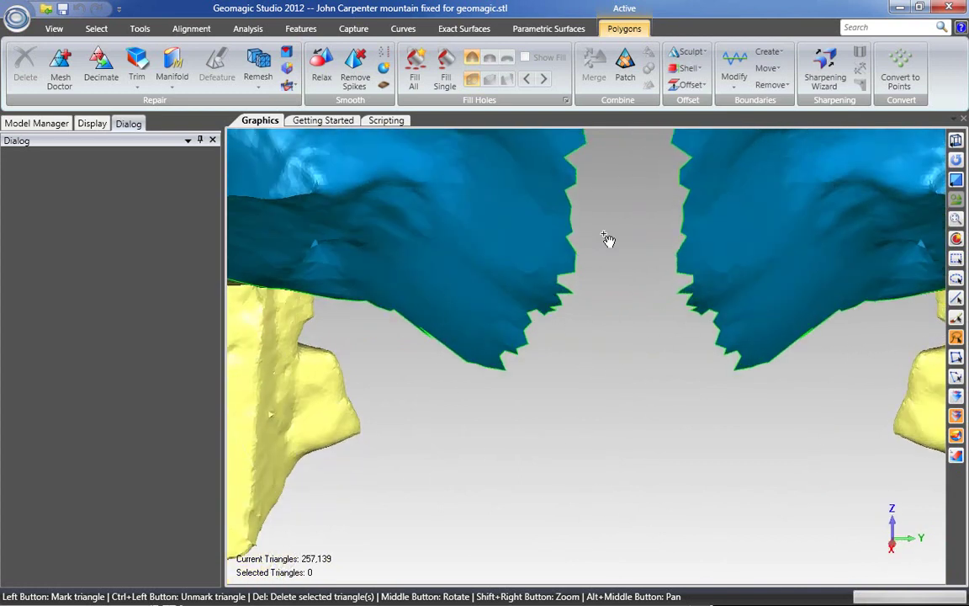
# With Fill Single in Bridge mode, join the two pieces' lower edges with a strip.
pyautogui.click(446, 63)
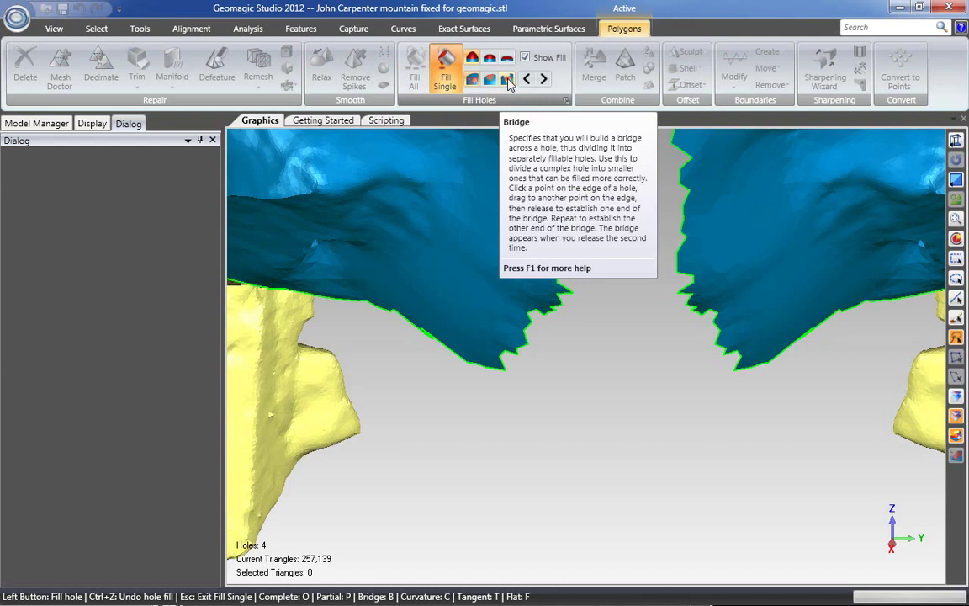
pyautogui.click(507, 81)
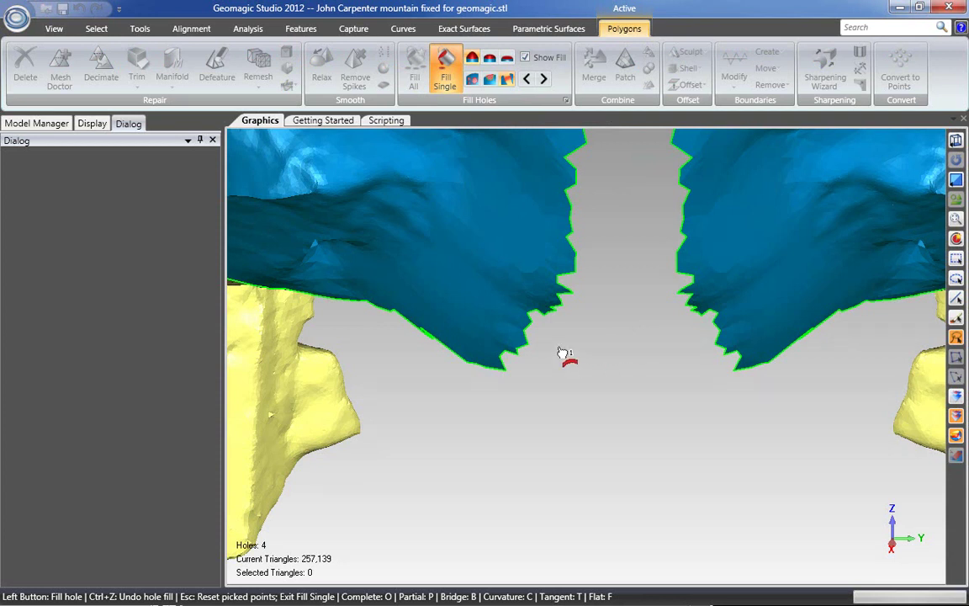
pyautogui.moveTo(592, 325); pyautogui.dragTo(596, 367, button='middle')
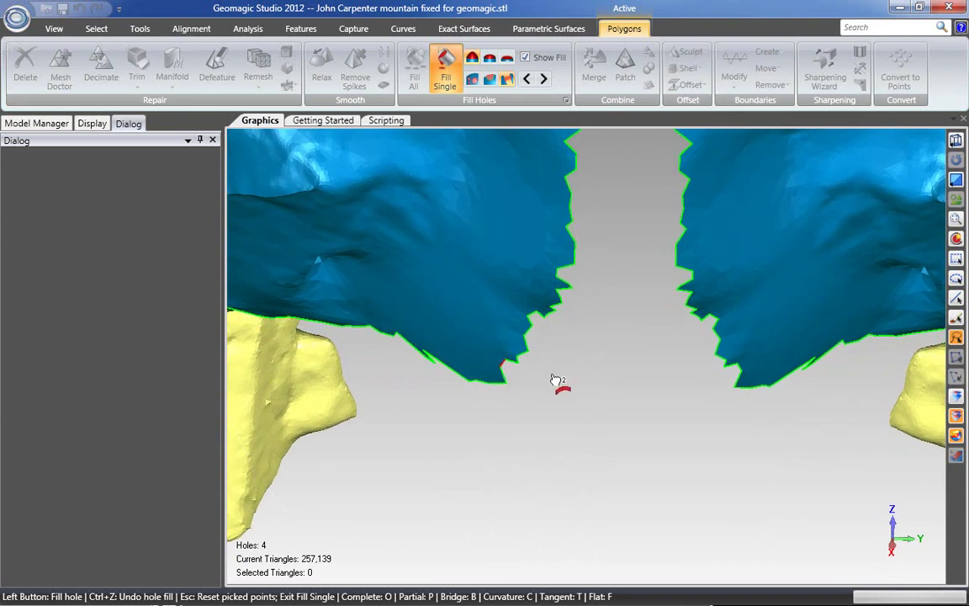
pyautogui.click(506, 367)
pyautogui.moveTo(708, 383); pyautogui.dragTo(725, 413, button='middle')
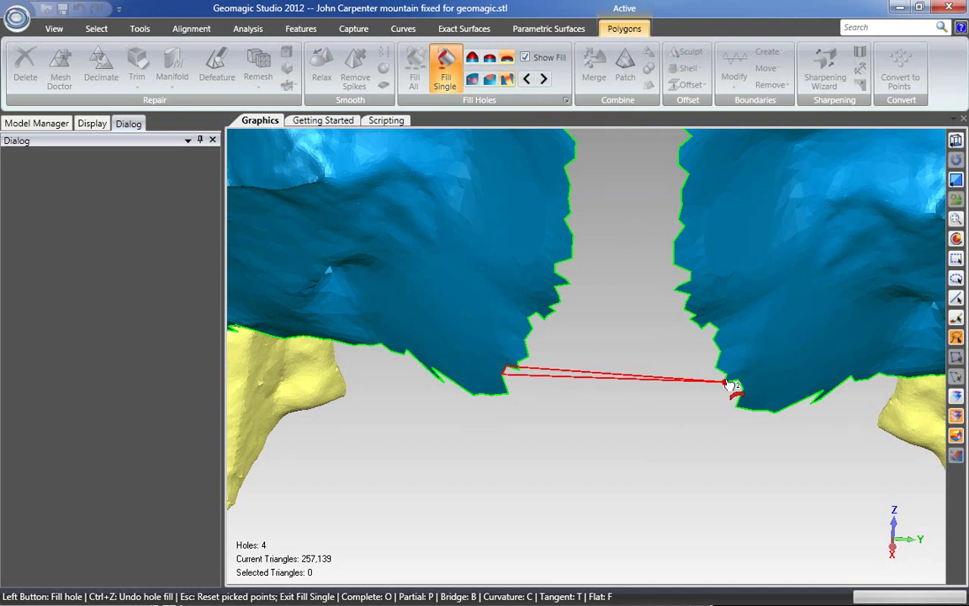
pyautogui.click(729, 385)
pyautogui.moveTo(660, 426); pyautogui.dragTo(647, 346, button='middle')
pyautogui.moveTo(633, 294); pyautogui.dragTo(564, 406, button='middle')
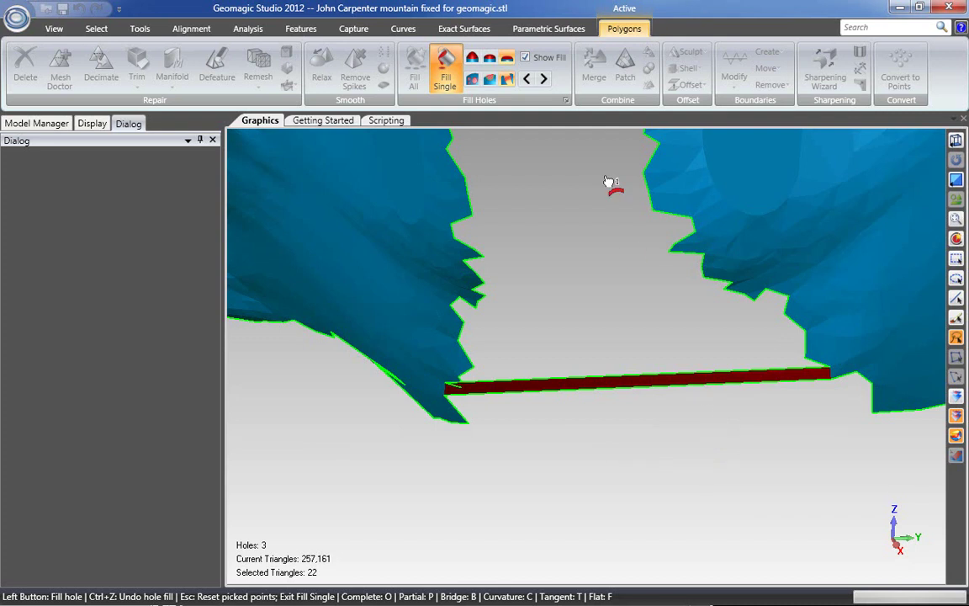
# Create a second bridge strip beside the first, ending on the right piece's edge.
pyautogui.click(493, 62)
pyautogui.moveTo(545, 397)
pyautogui.mouseDown(button='middle')
pyautogui.moveTo(538, 385)
pyautogui.moveTo(535, 397)
pyautogui.mouseUp(button='middle')
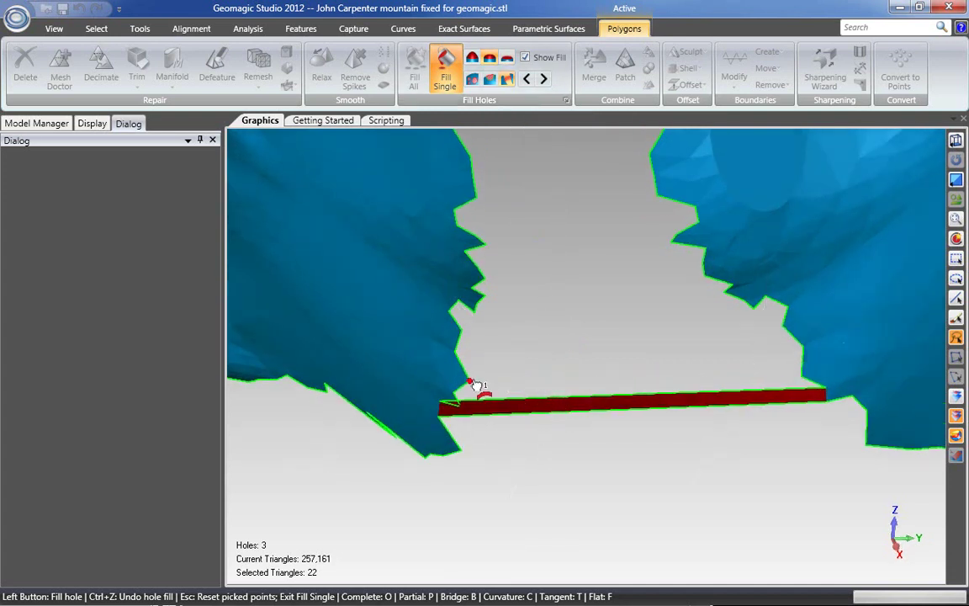
pyautogui.click(802, 378)
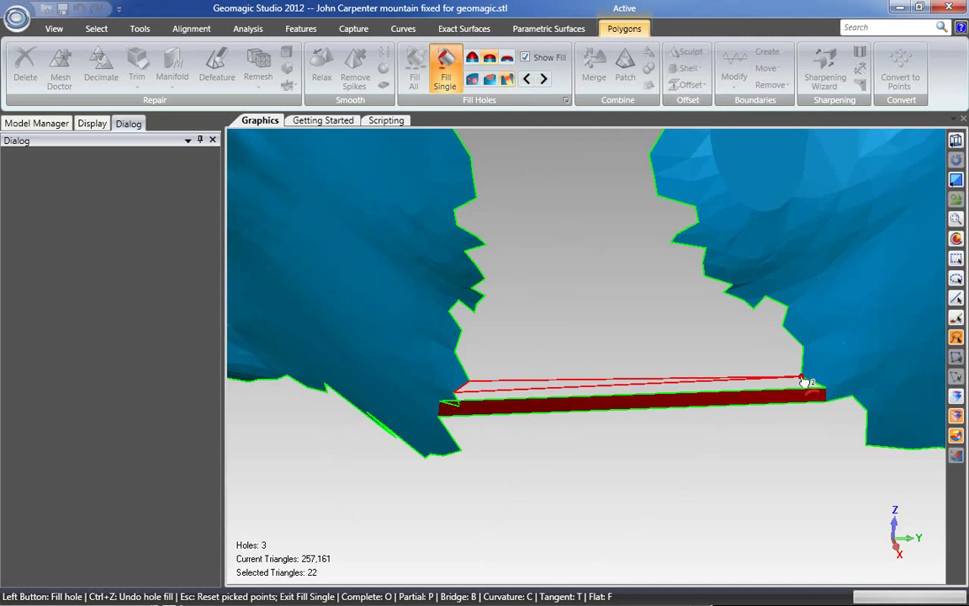
pyautogui.click(799, 399)
pyautogui.moveTo(800, 400); pyautogui.dragTo(686, 249, button='middle')
pyautogui.moveTo(711, 320); pyautogui.dragTo(697, 252, button='middle')
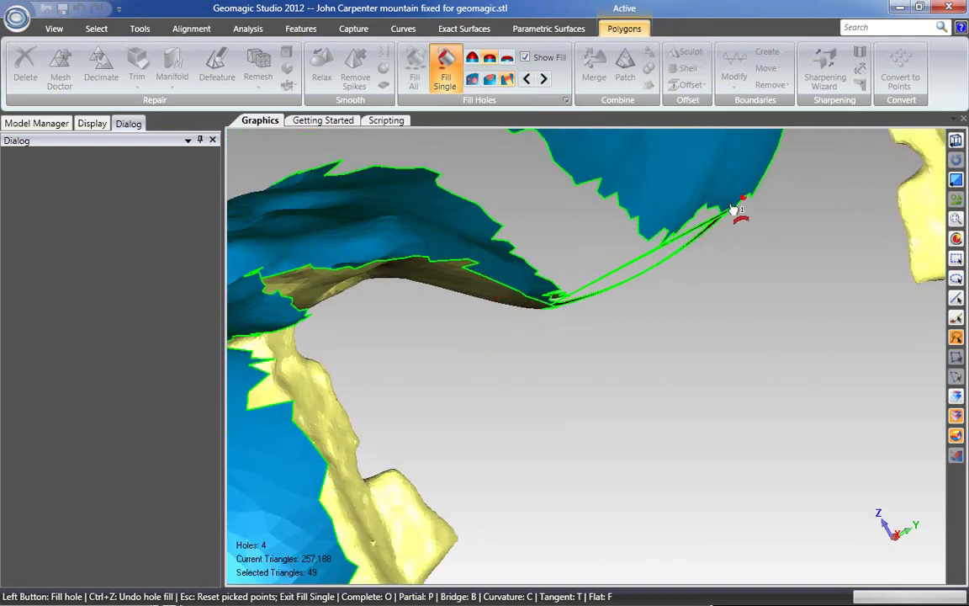
# Create a third bridge strip above the two existing ones.
pyautogui.moveTo(760, 224); pyautogui.dragTo(804, 439, button='middle')
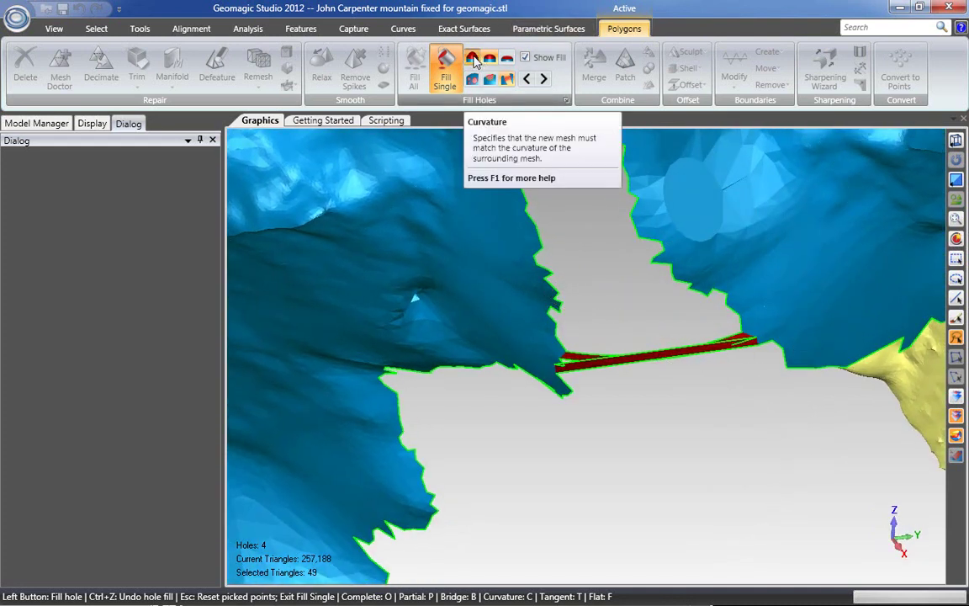
pyautogui.moveTo(589, 276); pyautogui.dragTo(594, 342, button='middle')
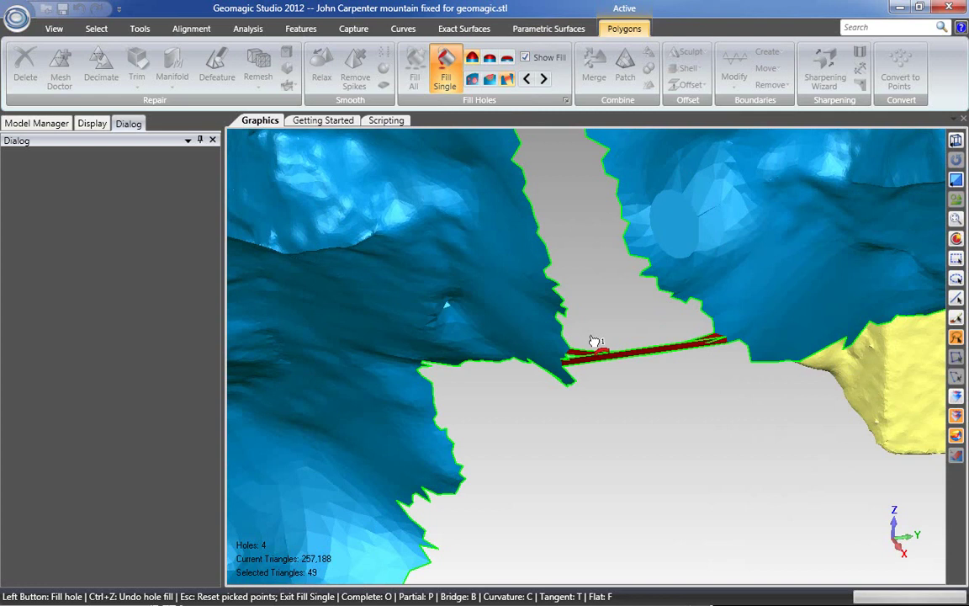
pyautogui.scroll(4, 589, 345)
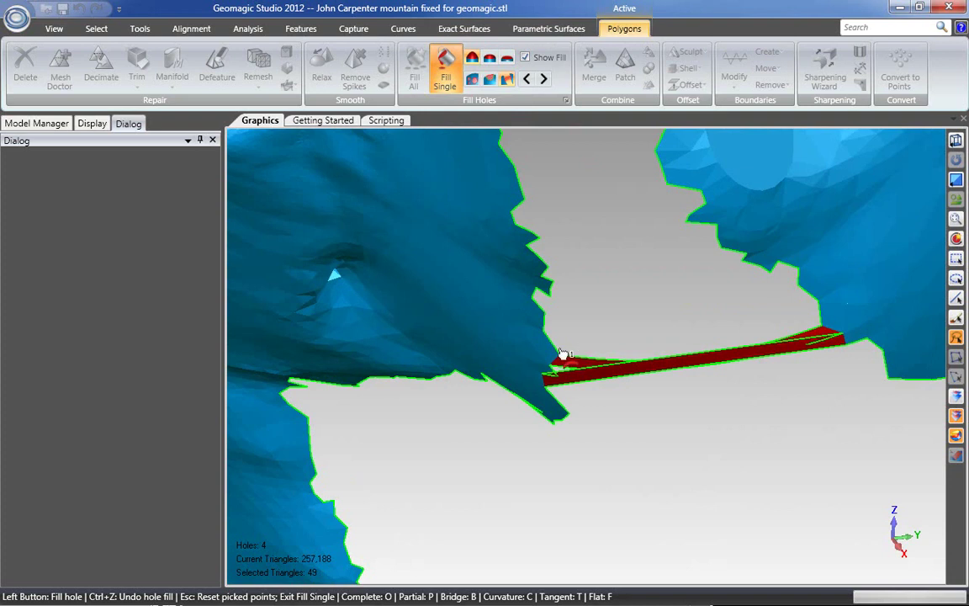
pyautogui.click(815, 295)
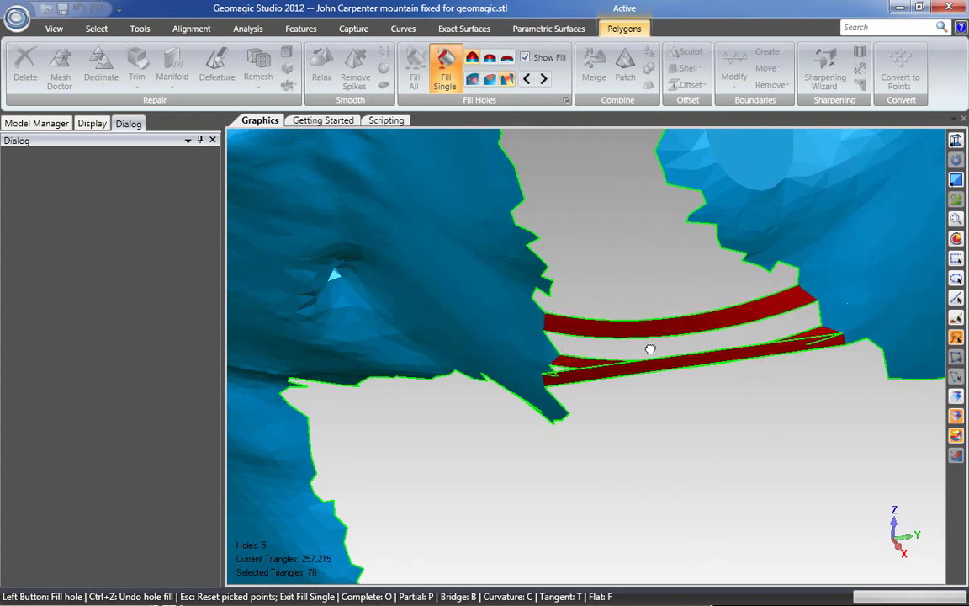
# Undo the topmost bridge and pick two points on the gap's boundary edge.
pyautogui.moveTo(651, 345); pyautogui.dragTo(568, 359, button='middle')
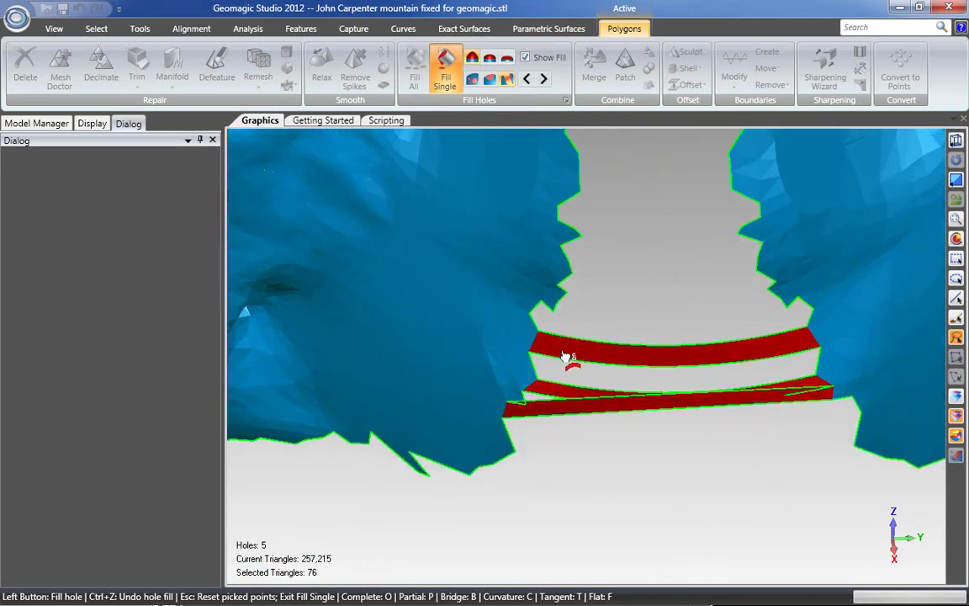
pyautogui.scroll(3, 530, 351)
pyautogui.scroll(2, 532, 350)
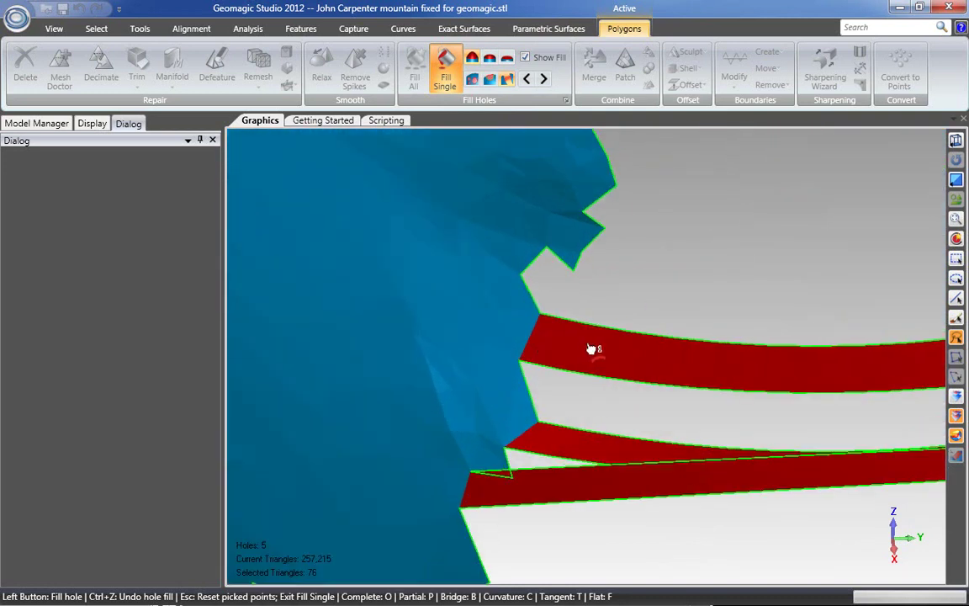
pyautogui.hotkey('ctrl', 'z')
pyautogui.click(519, 360)
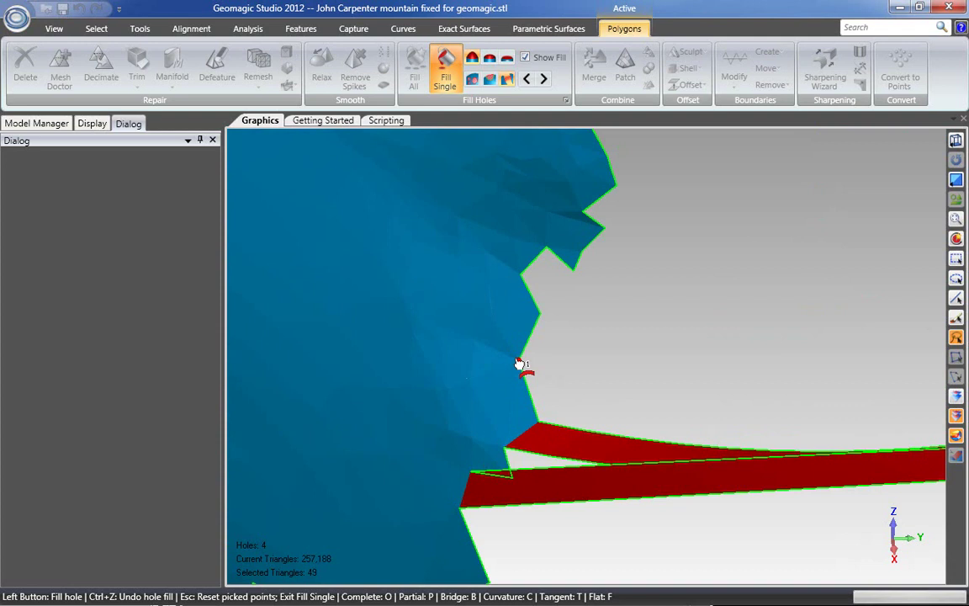
pyautogui.click(520, 335)
# Turn on the Edges wireframe display and complete a bridge strip across the gap.
pyautogui.click(93, 123)
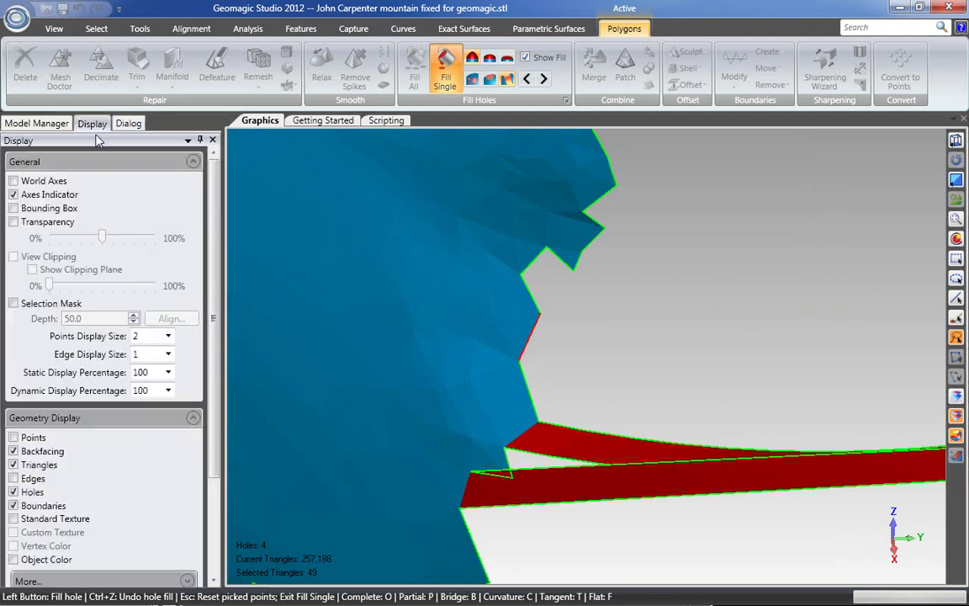
pyautogui.click(29, 481)
pyautogui.moveTo(329, 368); pyautogui.dragTo(371, 368, button='middle')
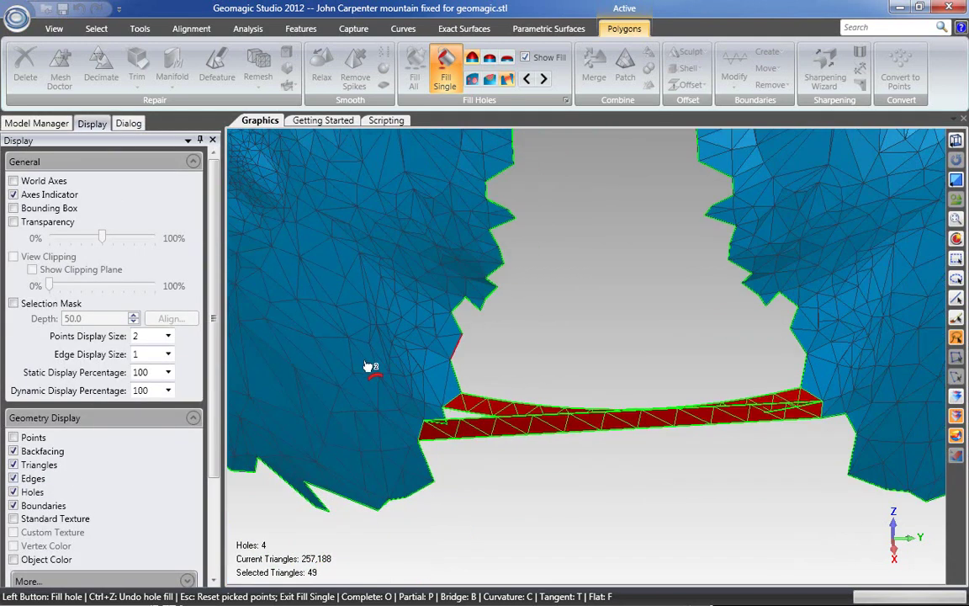
pyautogui.moveTo(791, 310); pyautogui.dragTo(813, 355, button='middle')
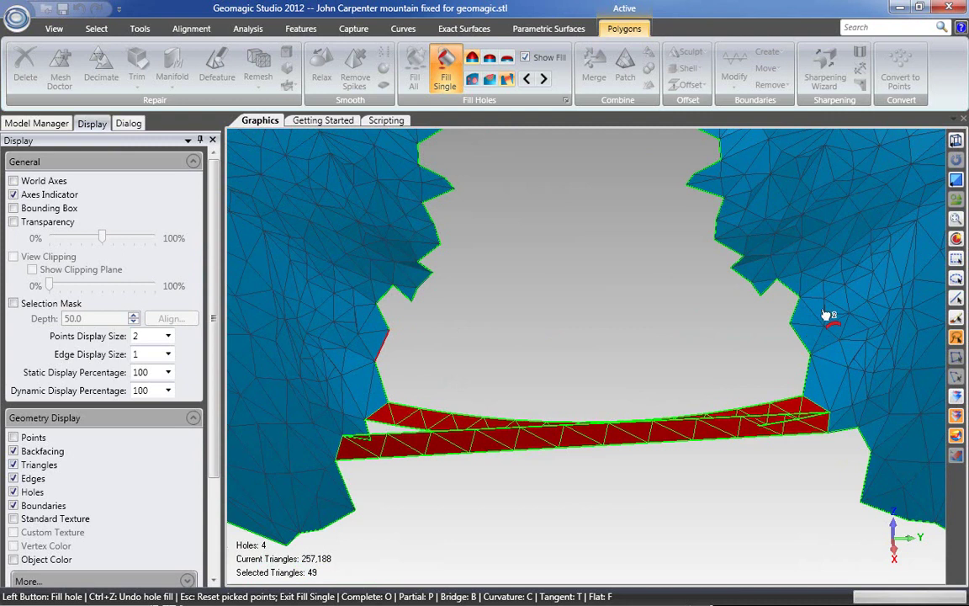
pyautogui.click(812, 357)
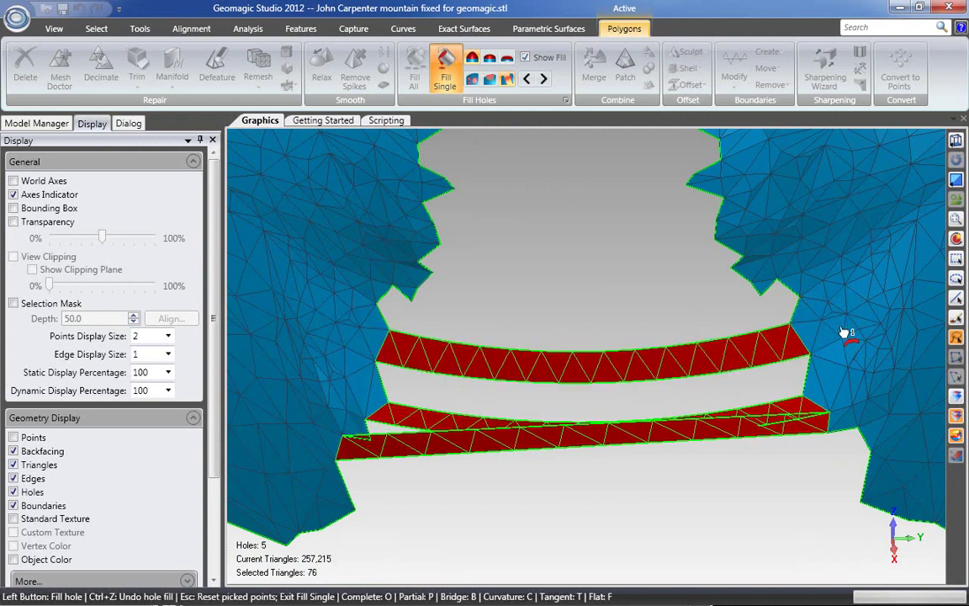
# Pick a starting point on the gap boundary for another bridge.
pyautogui.scroll(-2, 744, 294)
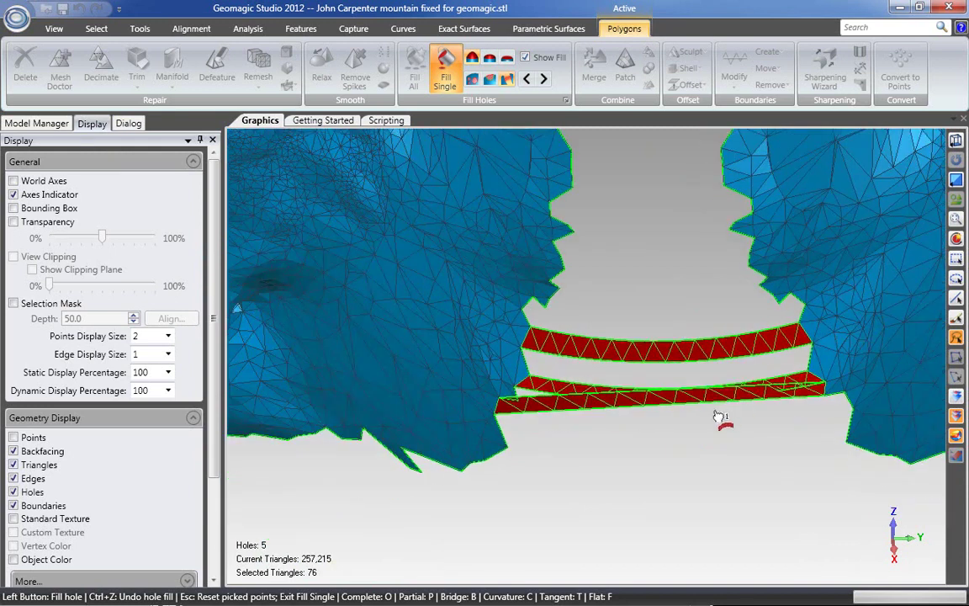
pyautogui.moveTo(572, 429); pyautogui.dragTo(575, 385, button='middle')
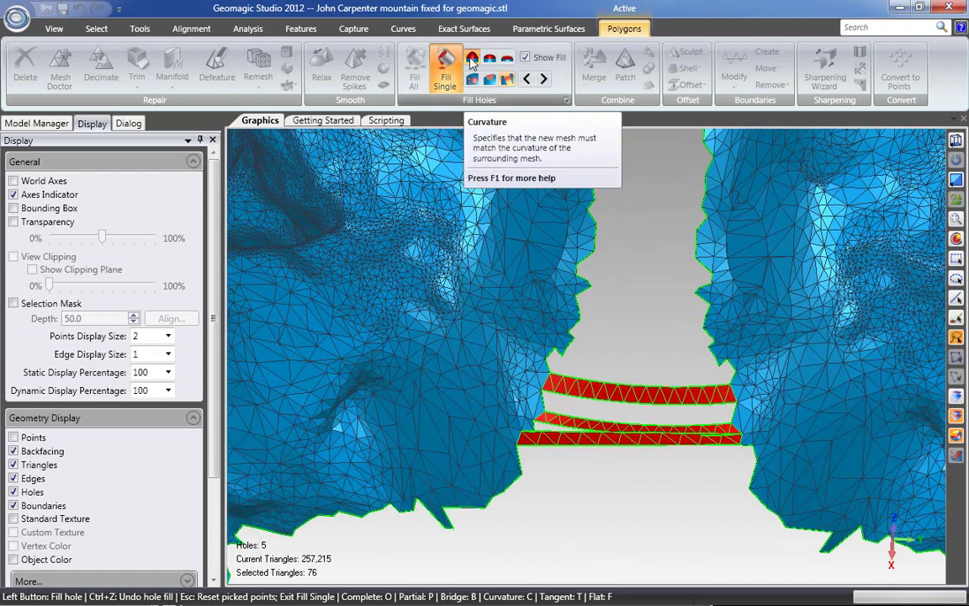
pyautogui.scroll(-4, 613, 408)
pyautogui.click(611, 412)
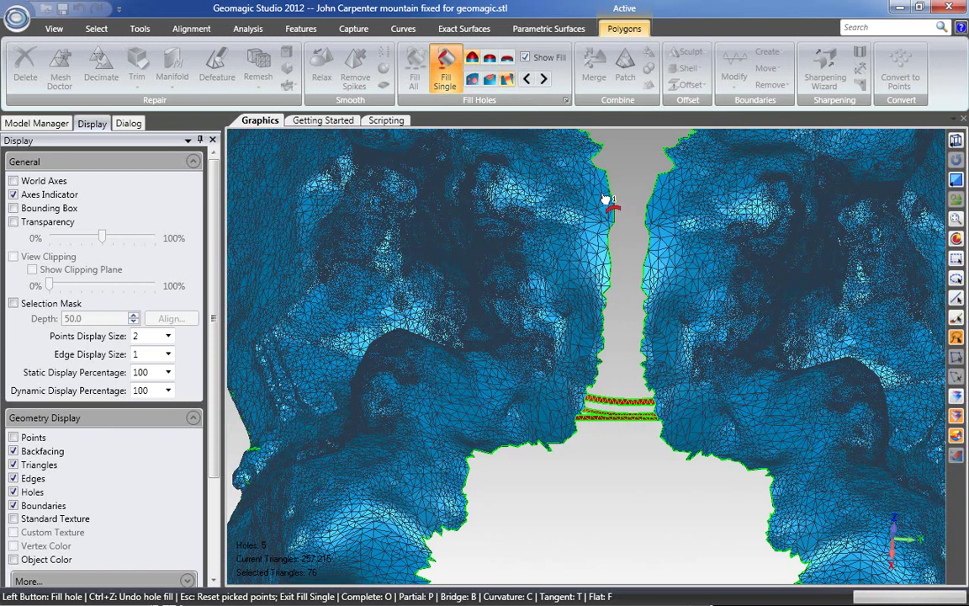
# Bridge the upper gap, then undo the misplaced strip.
pyautogui.scroll(3, 607, 196)
pyautogui.scroll(3, 602, 174)
pyautogui.moveTo(605, 320); pyautogui.dragTo(451, 280, button='middle')
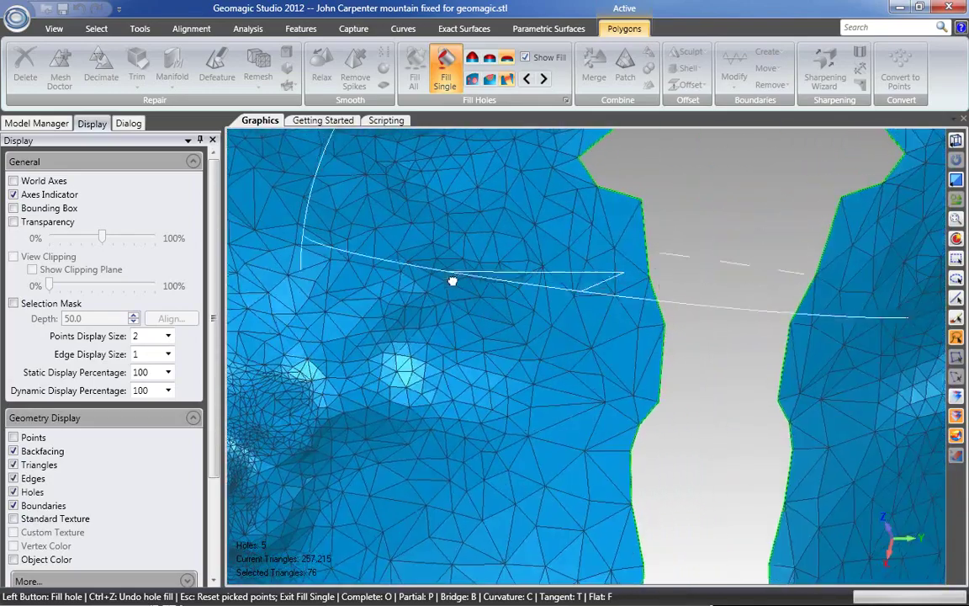
pyautogui.click(842, 204)
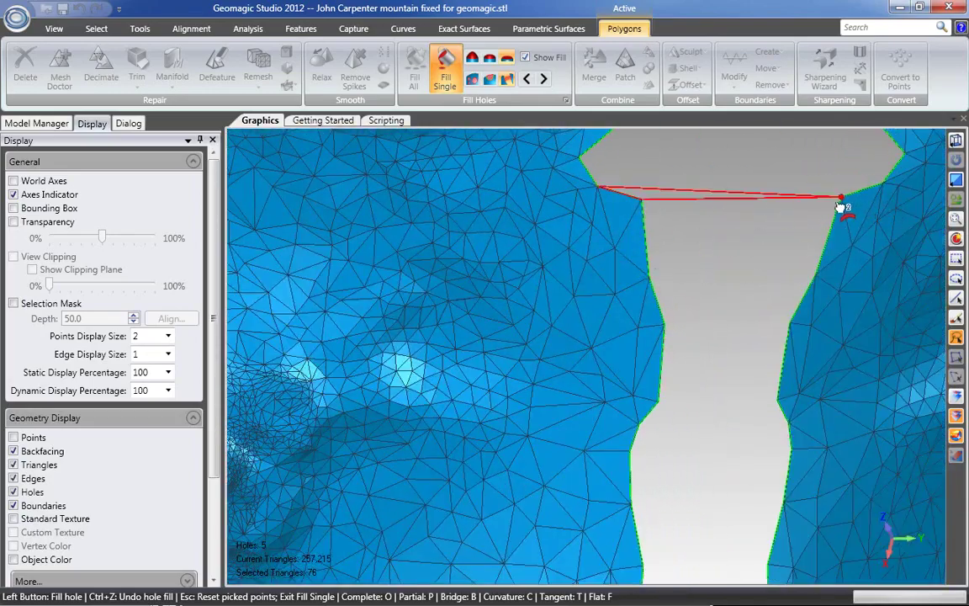
pyautogui.moveTo(759, 275); pyautogui.dragTo(698, 187, button='middle')
pyautogui.hotkey('ctrl', 'z')
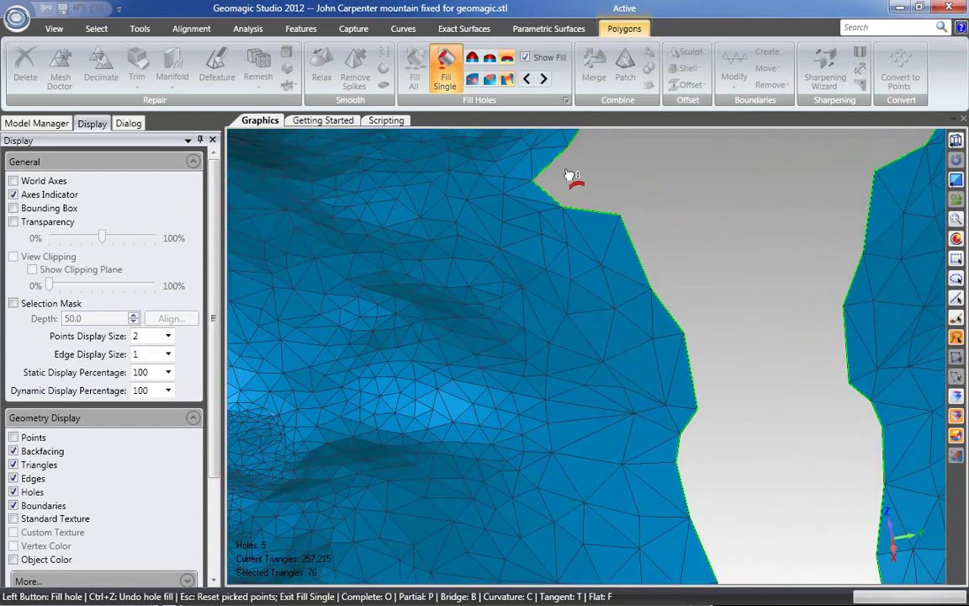
# Bridge the upper gap from the left boundary to the right boundary.
pyautogui.click(649, 286)
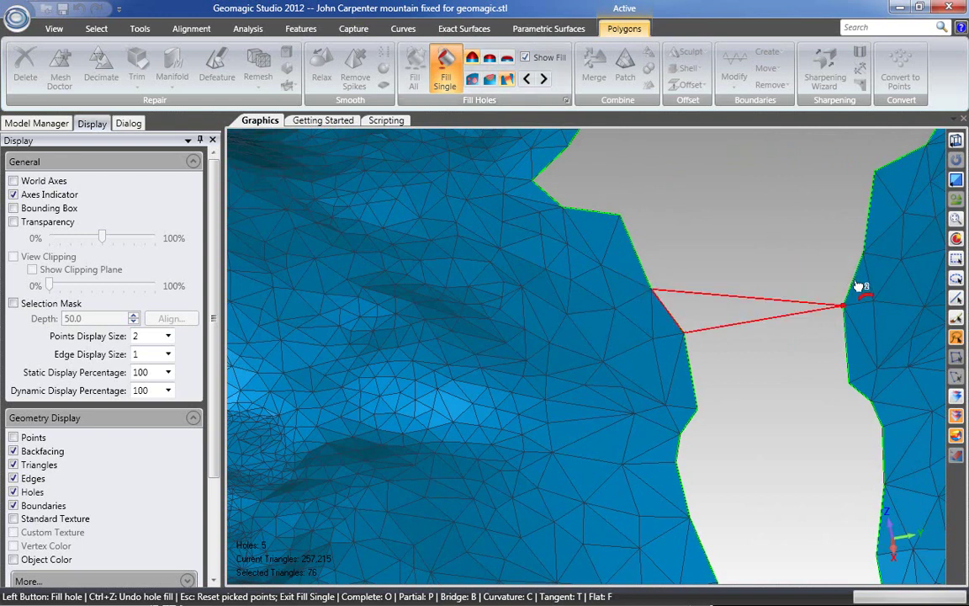
pyautogui.click(814, 306)
pyautogui.moveTo(814, 310); pyautogui.dragTo(673, 265, button='middle')
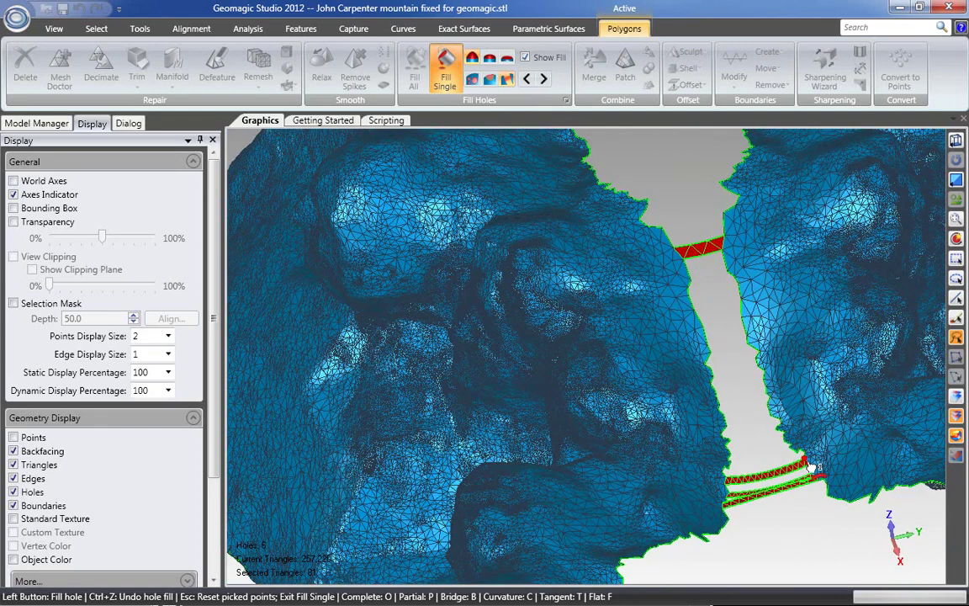
pyautogui.click(694, 311)
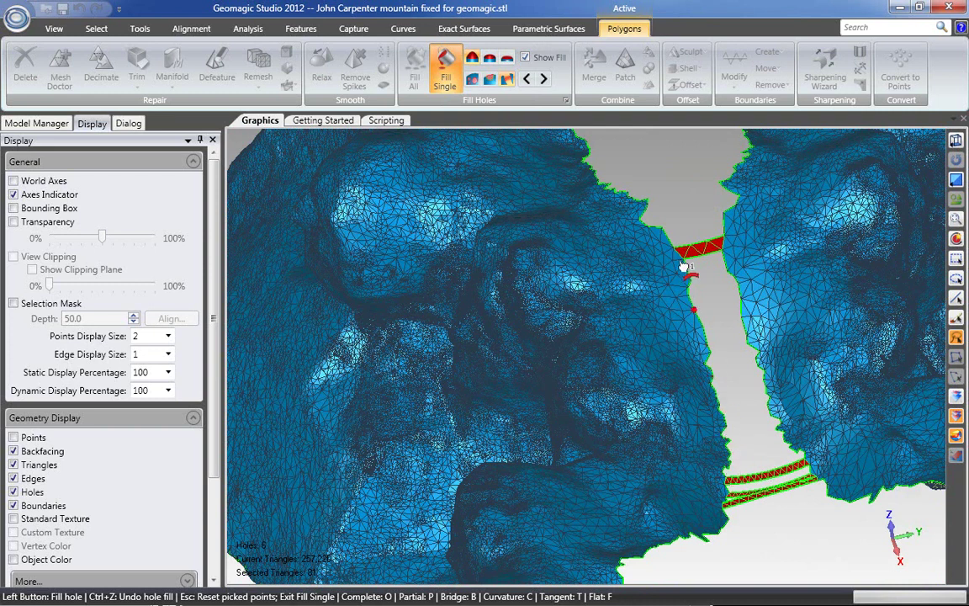
# Use Complete fill mode to fill the opening enclosed between the bridge strips.
pyautogui.click(473, 82)
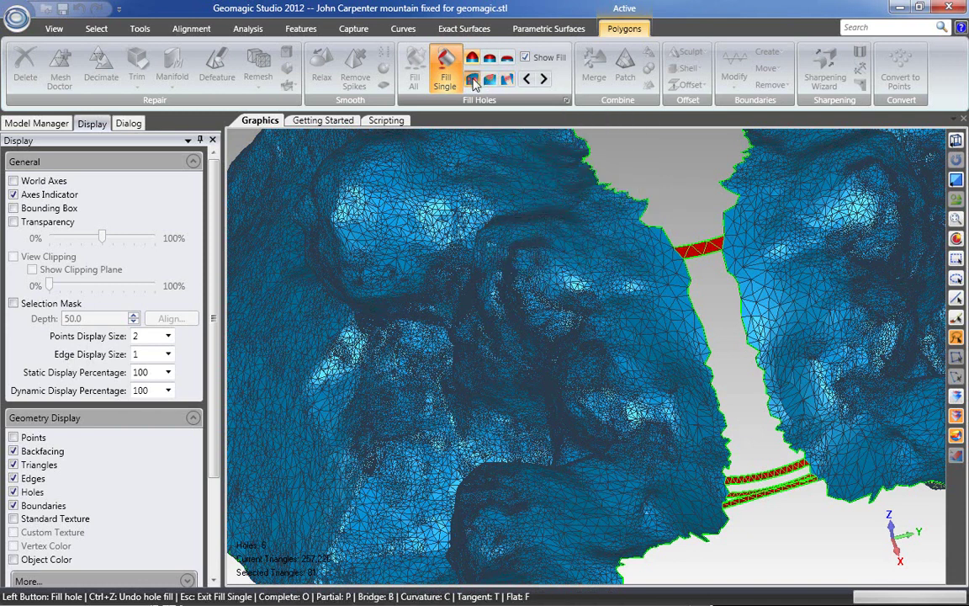
pyautogui.click(738, 283)
pyautogui.moveTo(680, 408); pyautogui.dragTo(648, 303, button='middle')
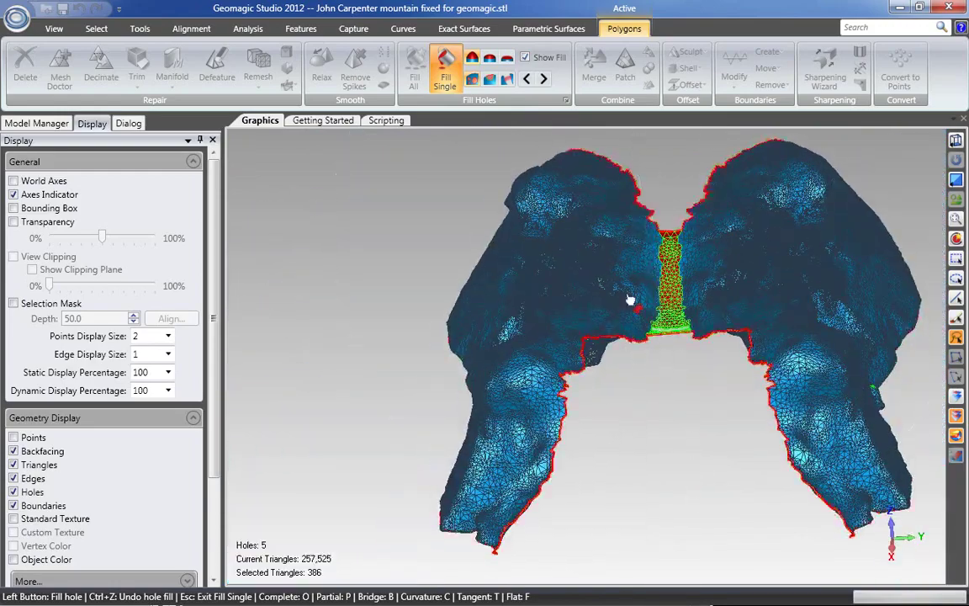
# Switch the fill type to Bridge and zoom in on the gap's lower boundary.
pyautogui.click(506, 79)
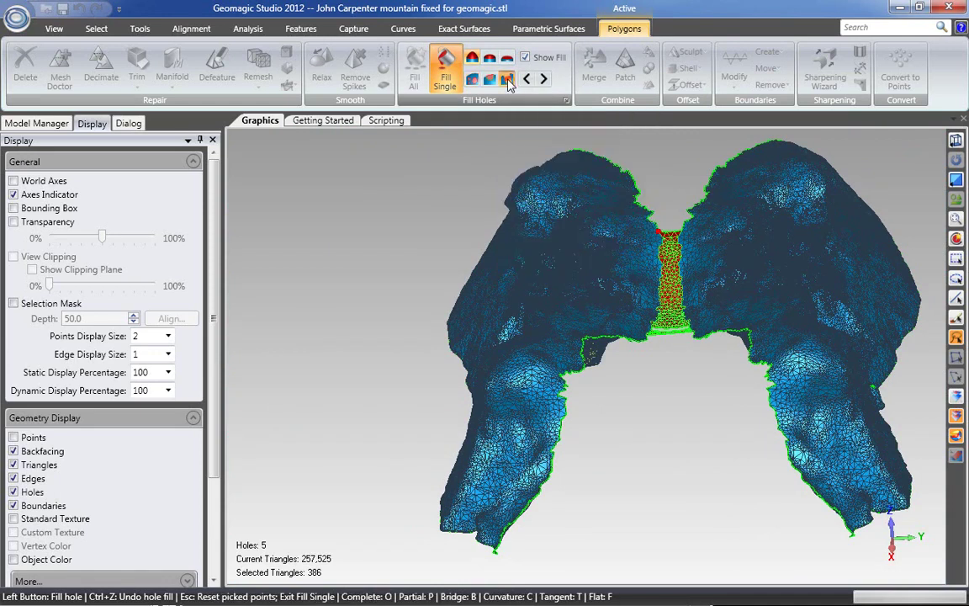
pyautogui.scroll(-2, 661, 391)
pyautogui.scroll(8, 663, 383)
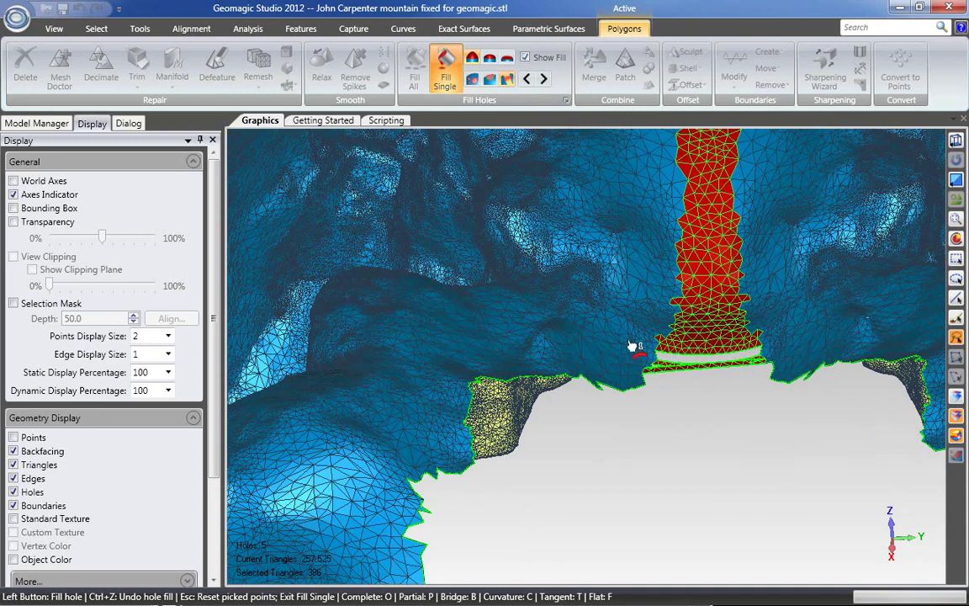
pyautogui.scroll(5, 675, 301)
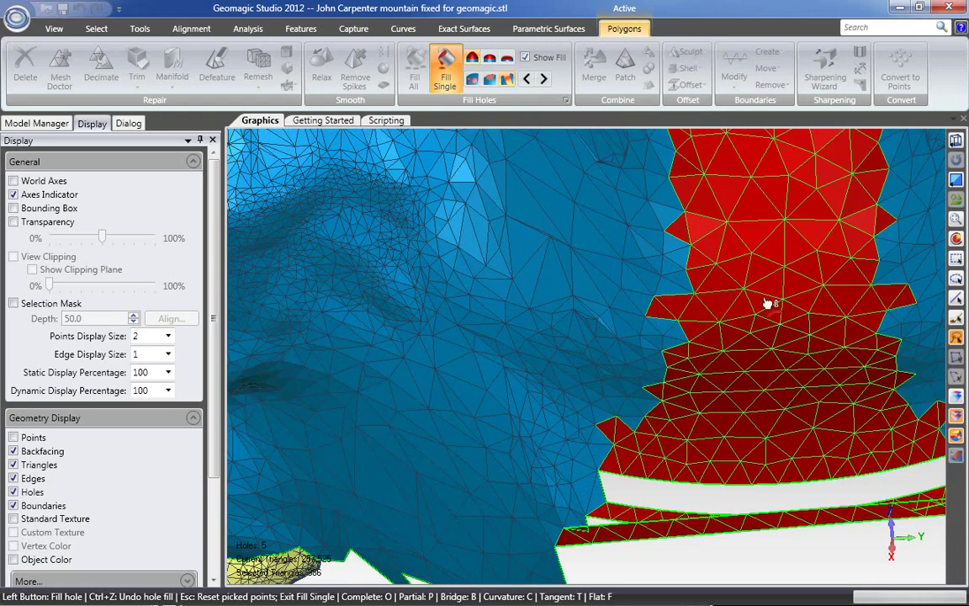
pyautogui.scroll(3, 618, 315)
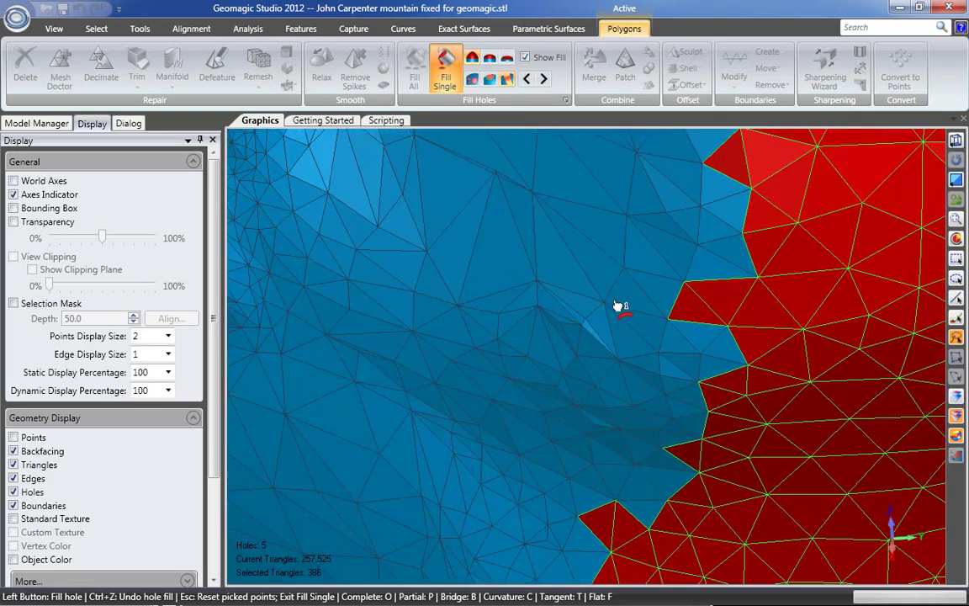
pyautogui.scroll(-6, 603, 340)
pyautogui.scroll(5, 542, 528)
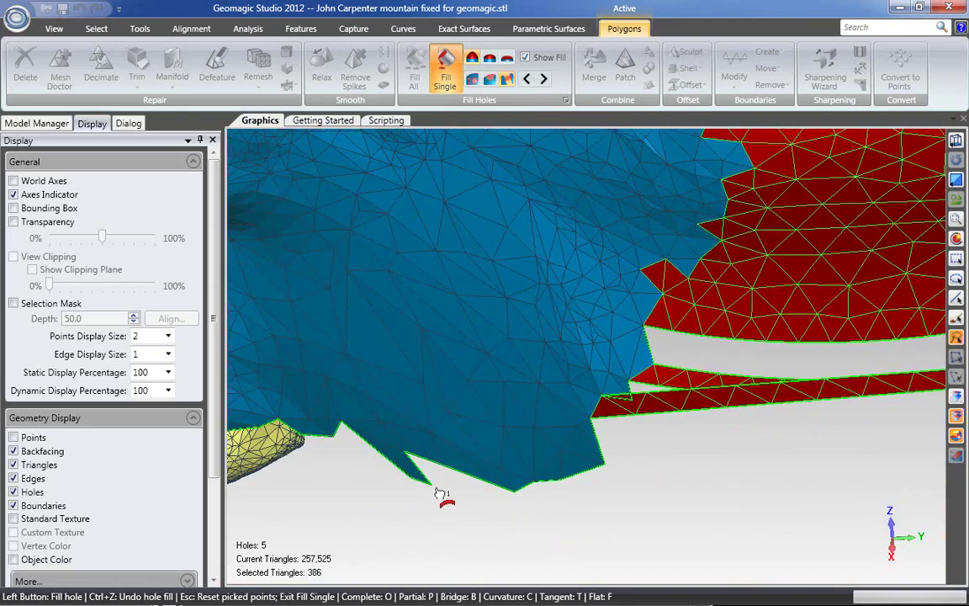
# Fill along the lower edge and fill the small hole near the lower boundary.
pyautogui.click(511, 495)
pyautogui.scroll(-3, 433, 478)
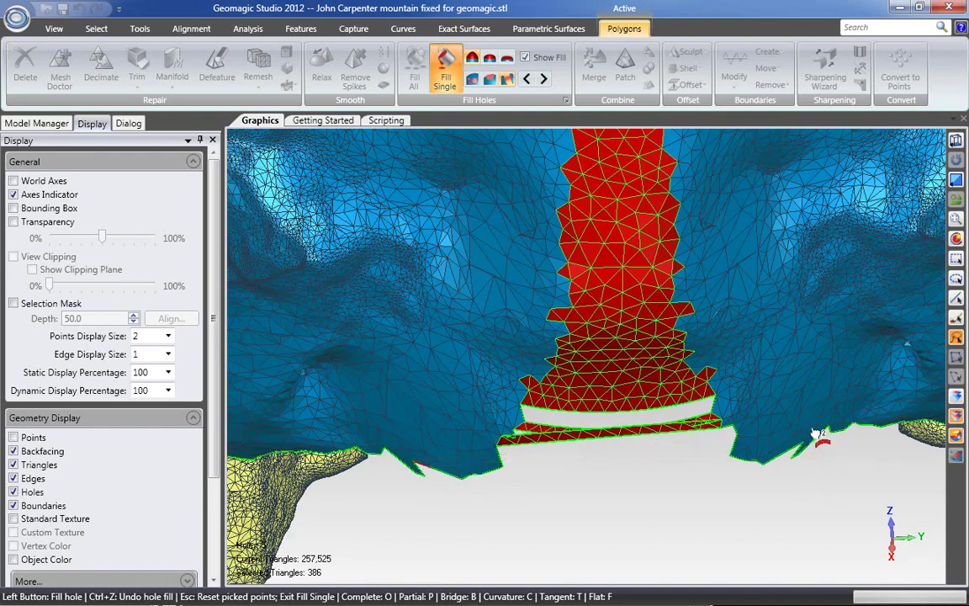
pyautogui.click(846, 434)
pyautogui.moveTo(795, 479); pyautogui.dragTo(583, 264, button='middle')
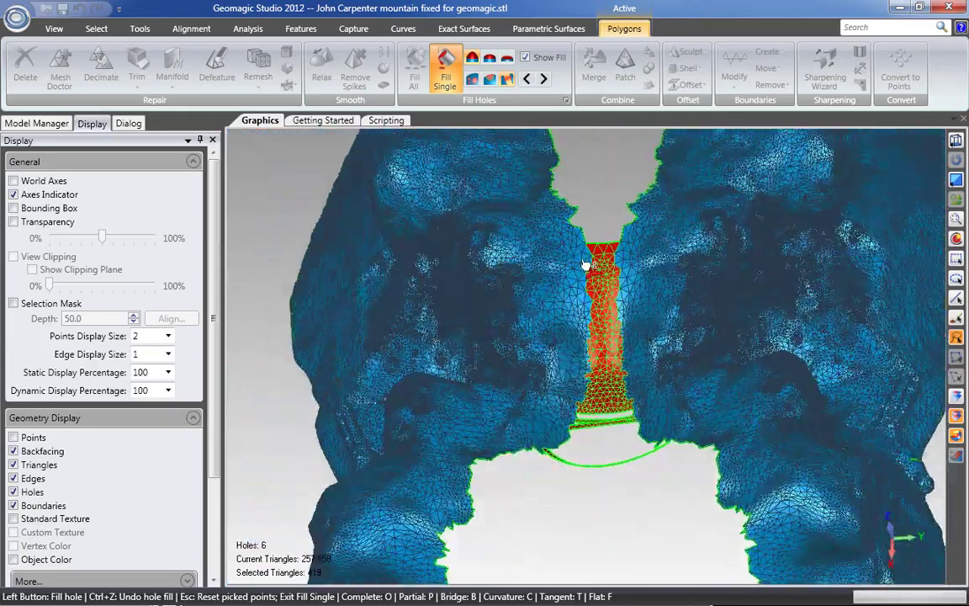
pyautogui.click(496, 461)
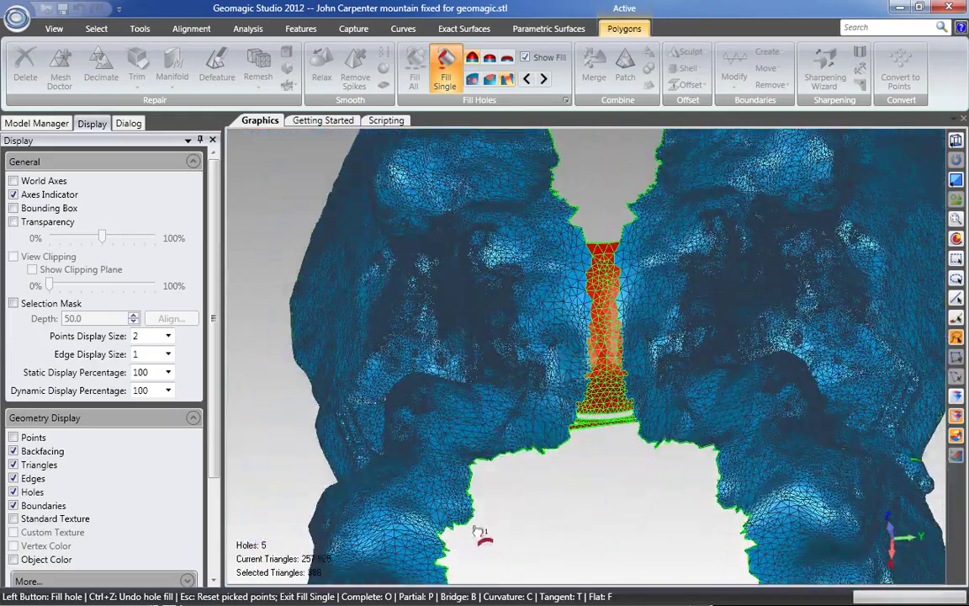
pyautogui.scroll(10, 486, 517)
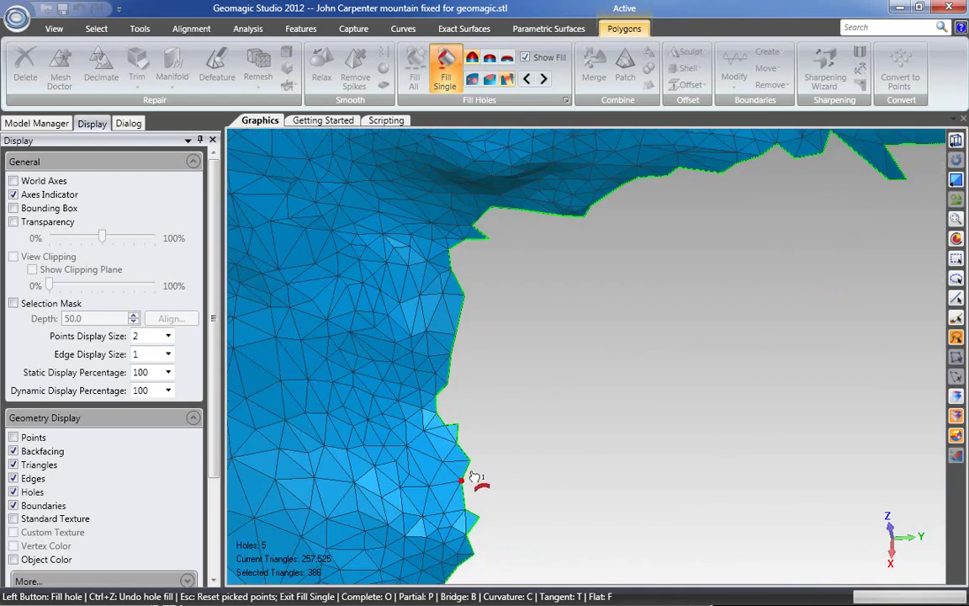
# Bridge the lower opening with a thin strip from the left hole edge to the right edge.
pyautogui.click(450, 384)
pyautogui.press('Escape')
pyautogui.scroll(-5, 378, 387)
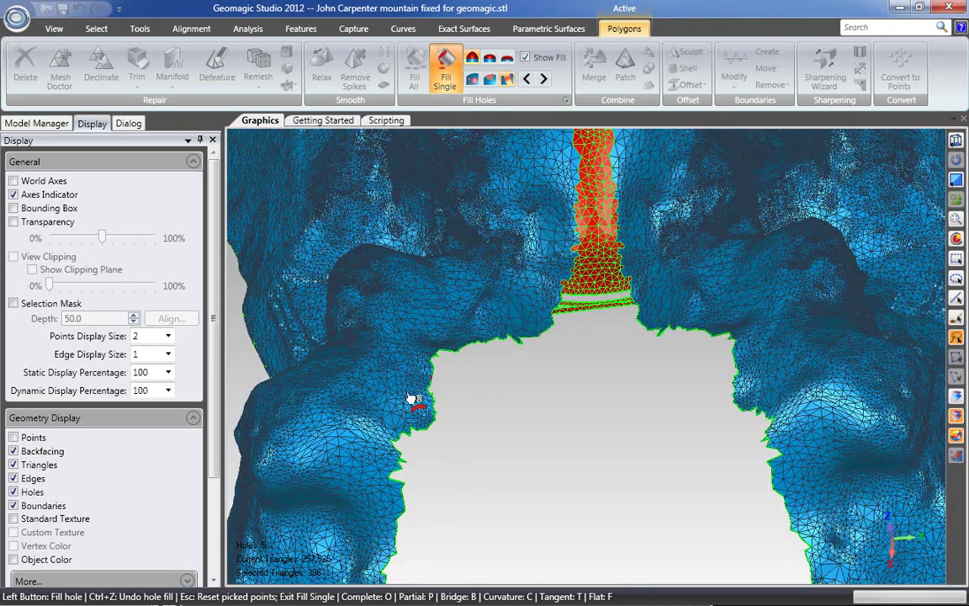
pyautogui.scroll(5, 772, 389)
pyautogui.moveTo(721, 376); pyautogui.dragTo(706, 349, button='middle')
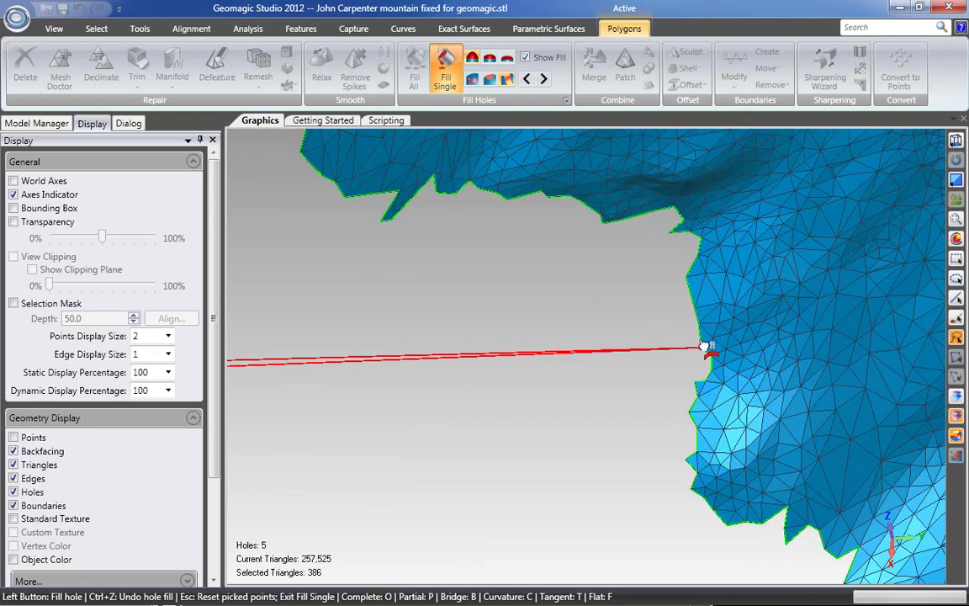
pyautogui.click(707, 346)
pyautogui.scroll(-5, 720, 353)
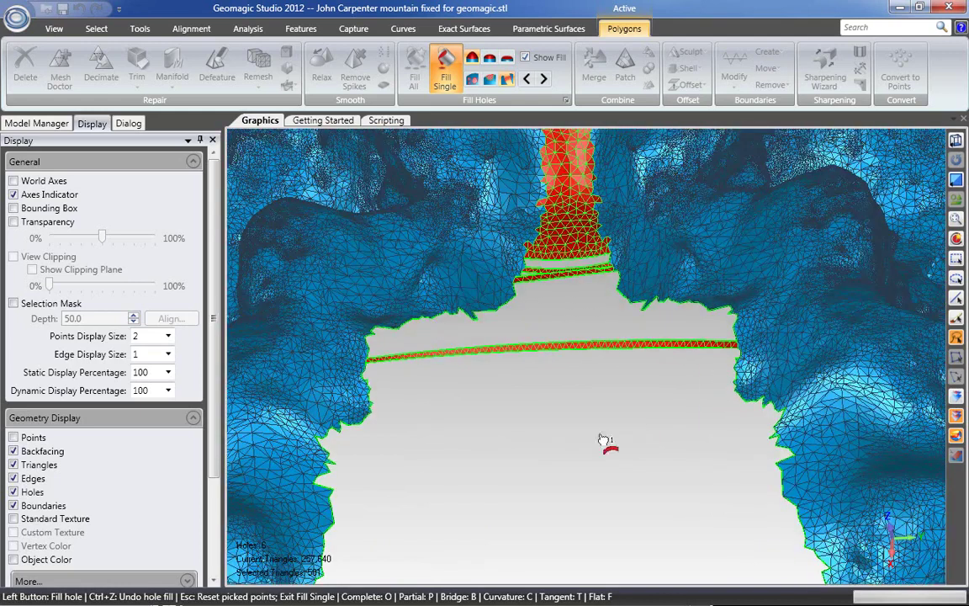
pyautogui.moveTo(551, 353); pyautogui.dragTo(573, 386, button='middle')
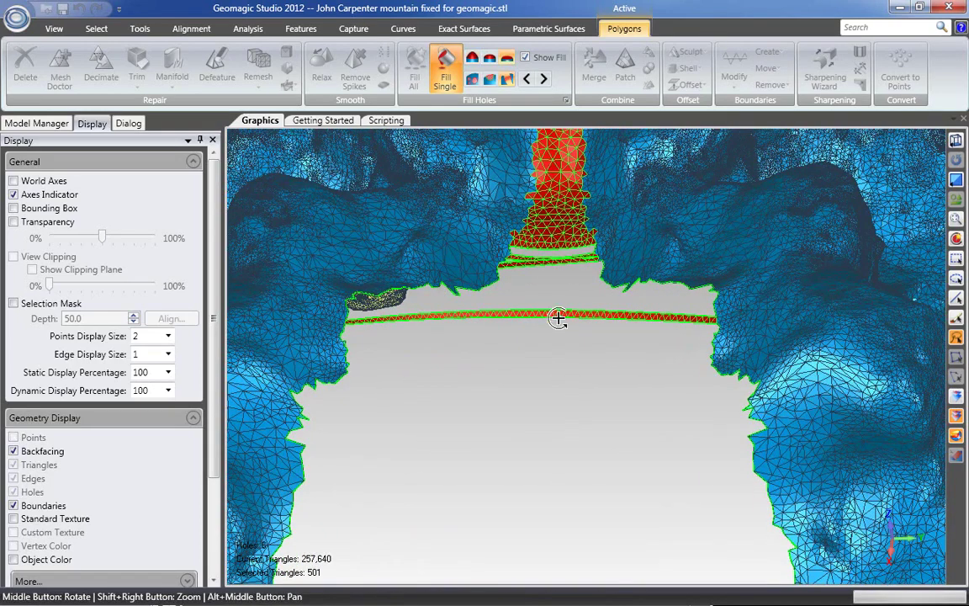
pyautogui.moveTo(564, 324)
pyautogui.mouseDown(button='middle')
pyautogui.moveTo(522, 352)
pyautogui.moveTo(538, 218)
pyautogui.moveTo(556, 179)
pyautogui.moveTo(558, 343)
pyautogui.mouseUp(button='middle')
pyautogui.scroll(-6, 559, 342)
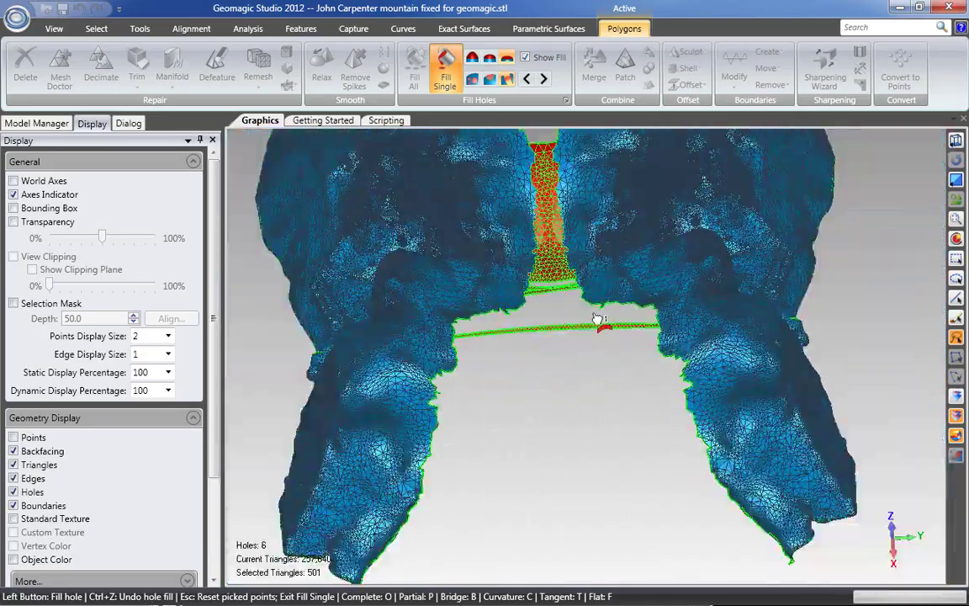
pyautogui.scroll(3, 505, 490)
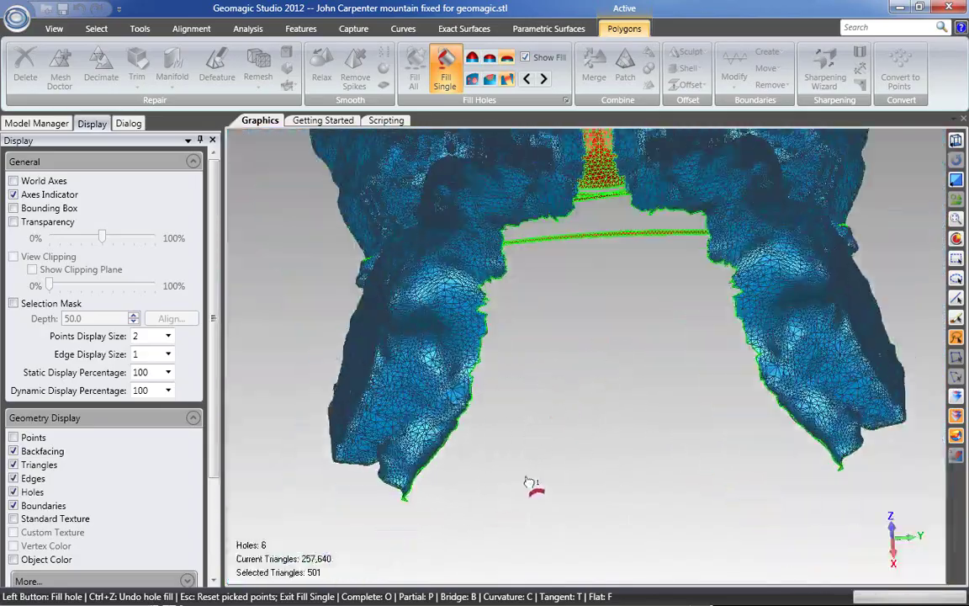
# Choose Partial fill and set the line across the gap ending at the right edge.
pyautogui.click(492, 81)
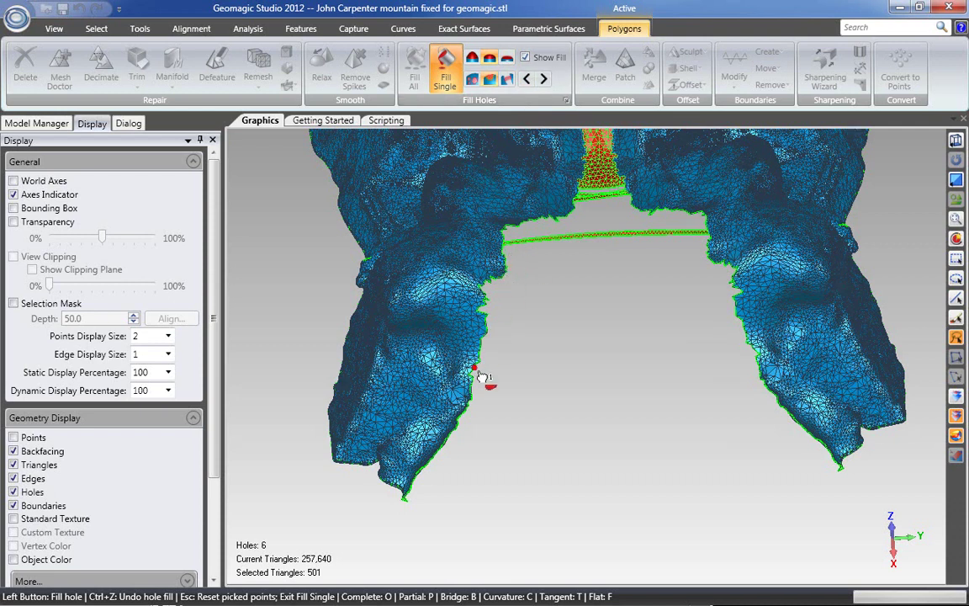
pyautogui.scroll(4, 480, 378)
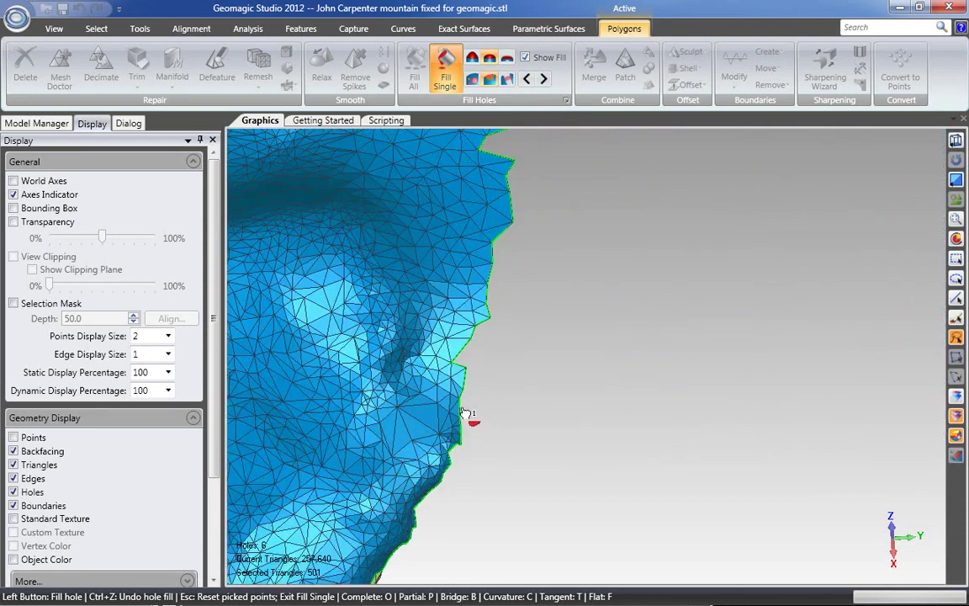
pyautogui.scroll(-4, 436, 426)
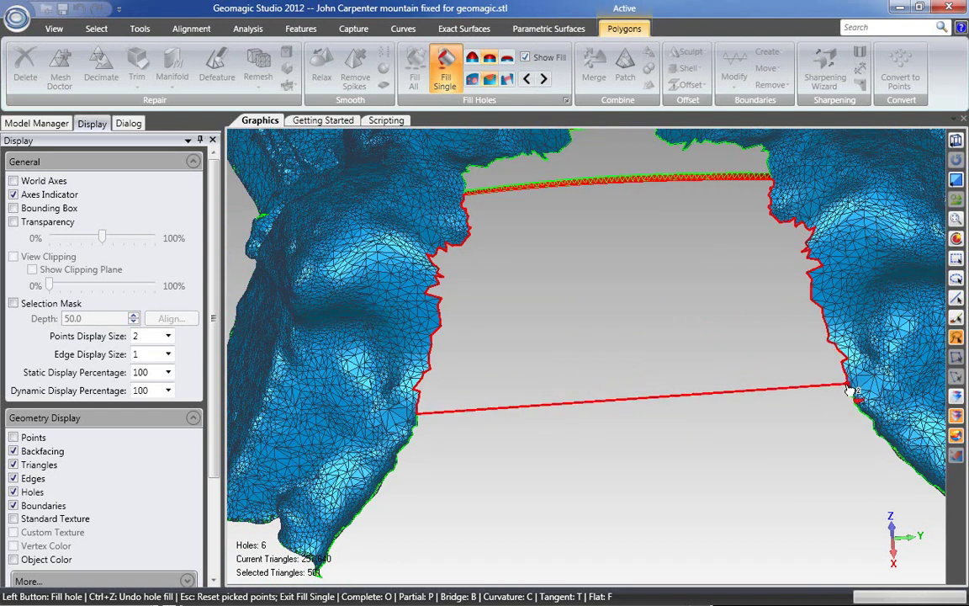
pyautogui.click(818, 399)
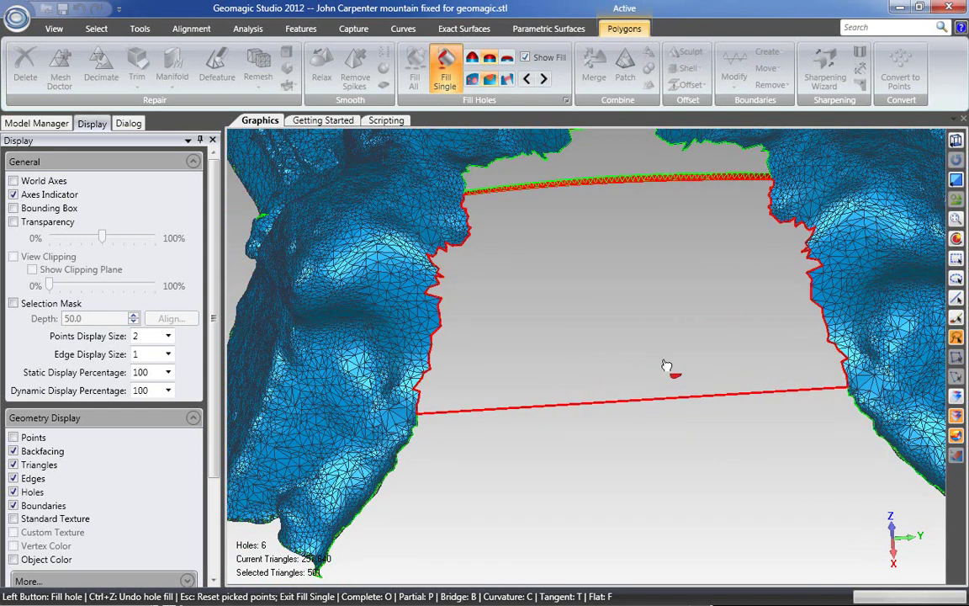
pyautogui.scroll(-3, 648, 326)
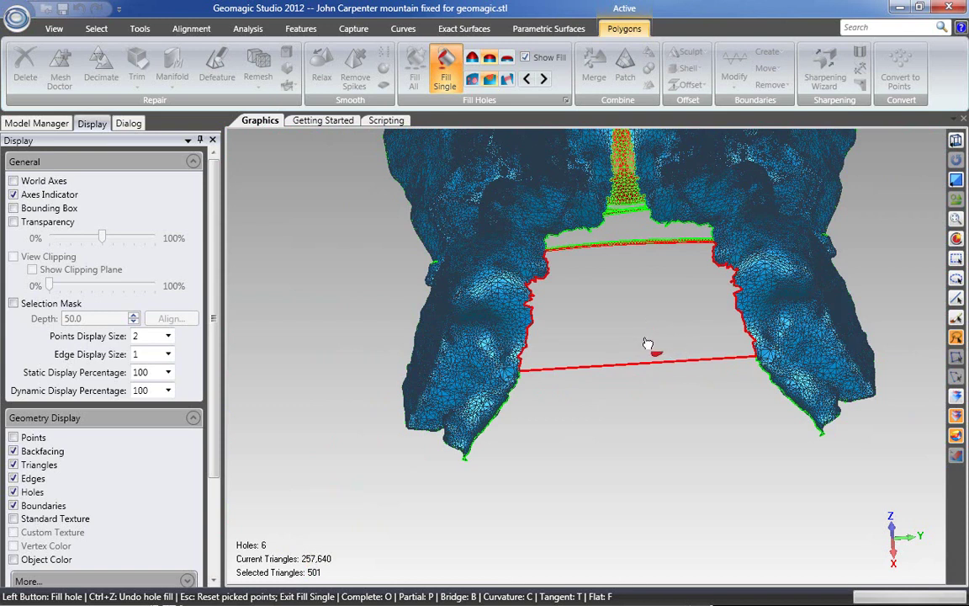
pyautogui.scroll(2, 648, 343)
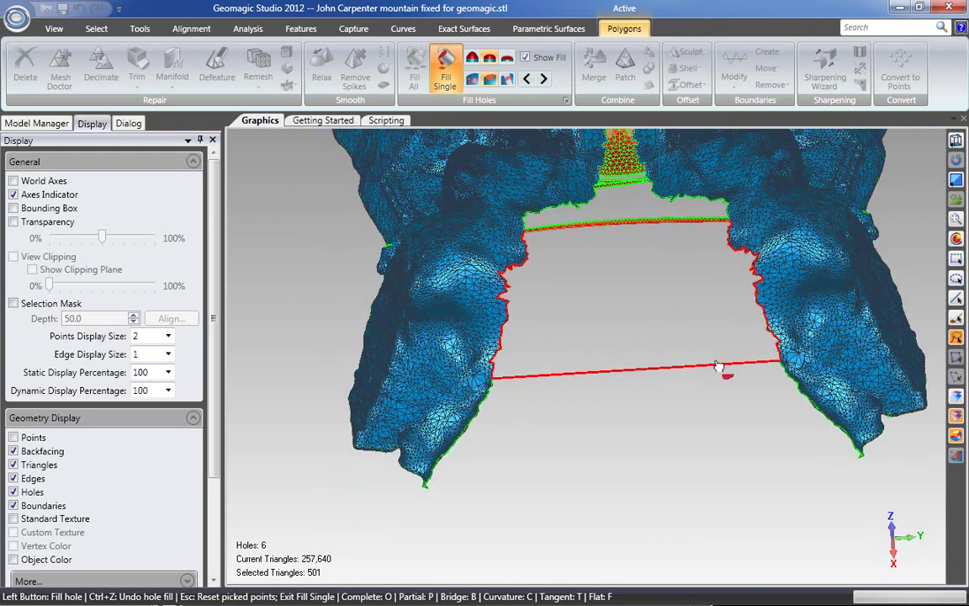
# Orbit the model to check the marked region from the underside.
pyautogui.moveTo(577, 395); pyautogui.dragTo(531, 261, button='middle')
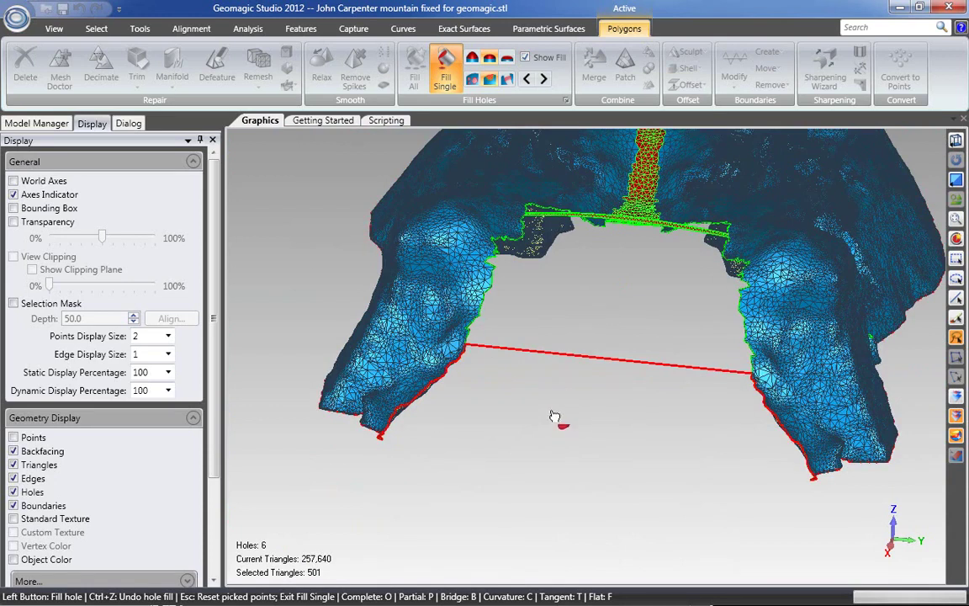
pyautogui.moveTo(545, 416); pyautogui.dragTo(581, 294, button='middle')
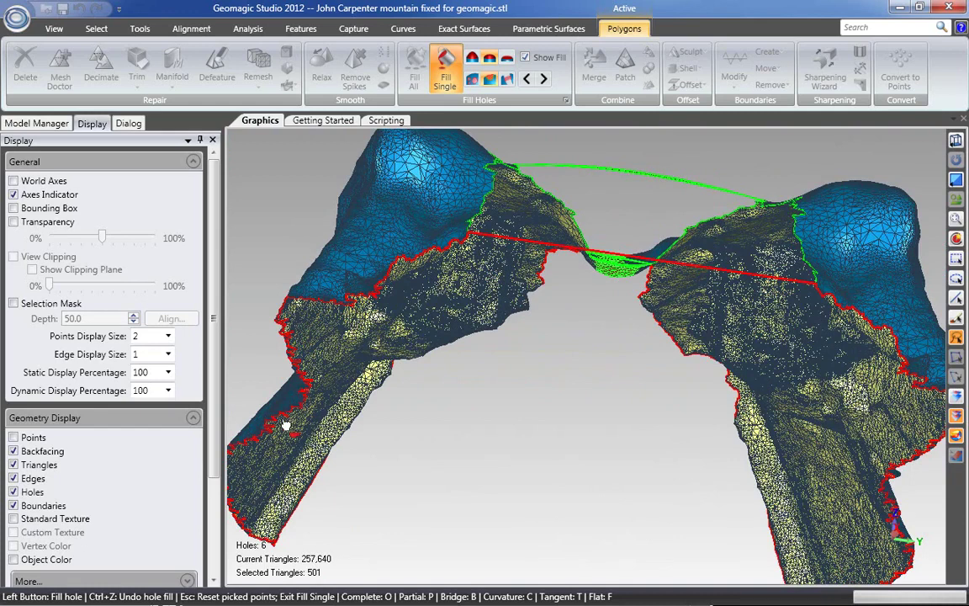
pyautogui.moveTo(453, 450); pyautogui.dragTo(540, 247, button='middle')
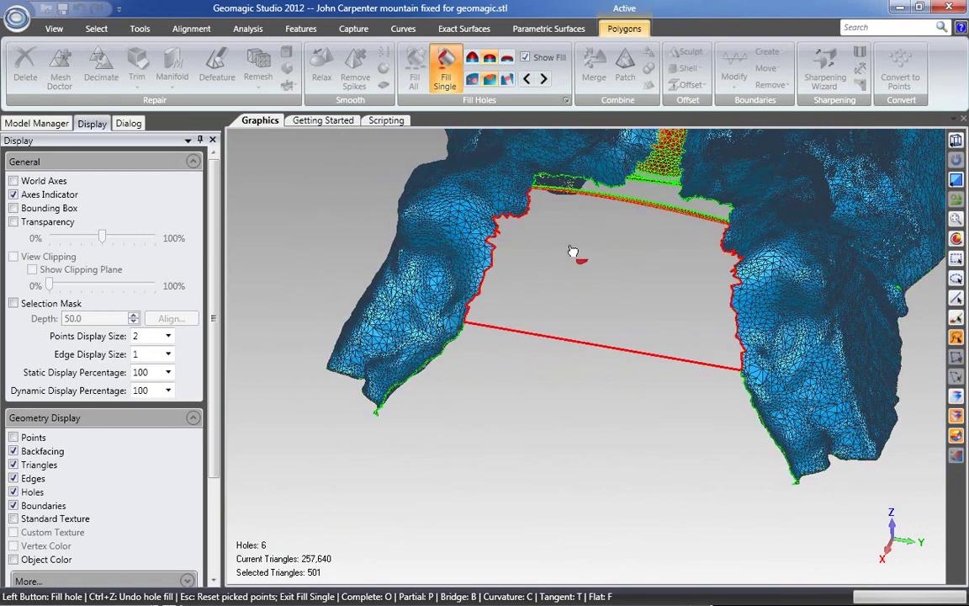
# Fill the outlined lower gap region with a solid patch, bringing the mesh to 261,625 triangles, and inspect it.
pyautogui.click(572, 251)
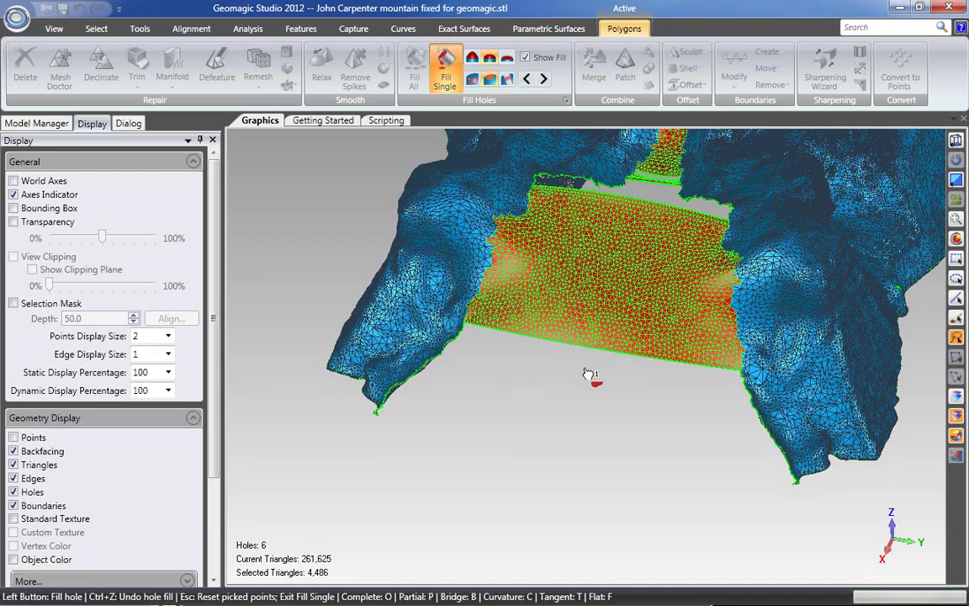
pyautogui.press('Escape')
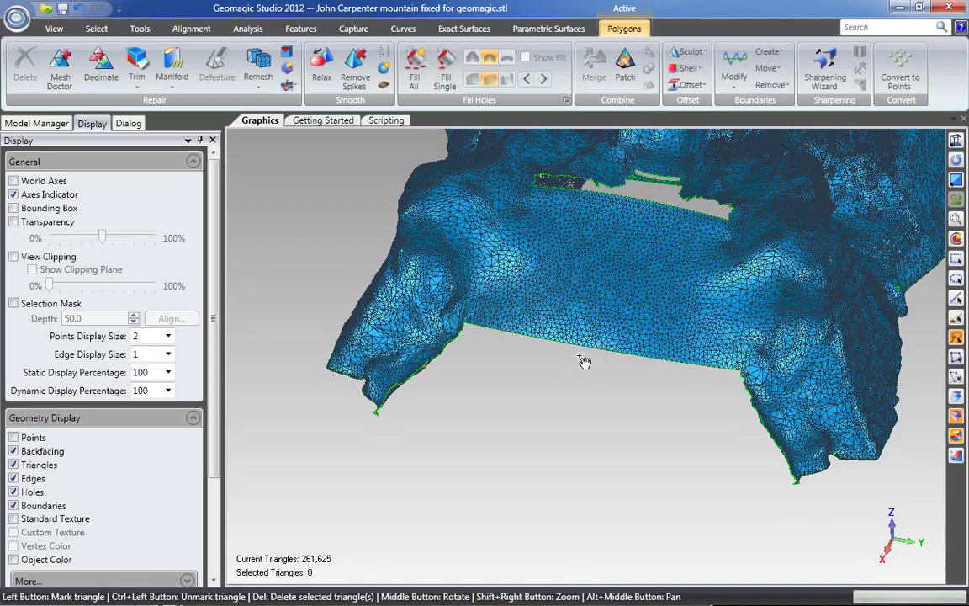
pyautogui.moveTo(584, 364); pyautogui.dragTo(636, 439, button='middle')
pyautogui.scroll(-3, 677, 439)
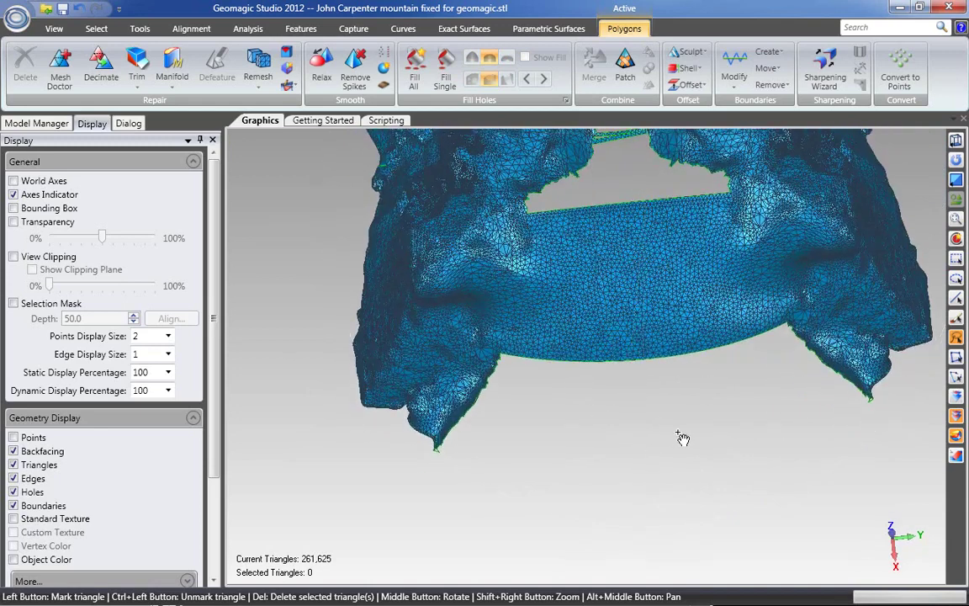
pyautogui.scroll(-2, 689, 421)
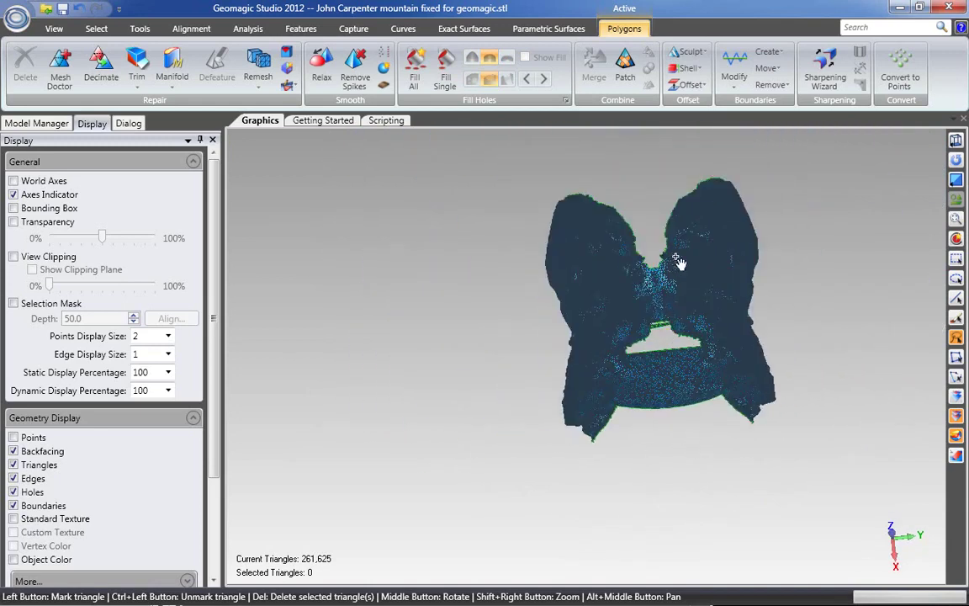
pyautogui.moveTo(678, 262); pyautogui.dragTo(724, 345, button='middle')
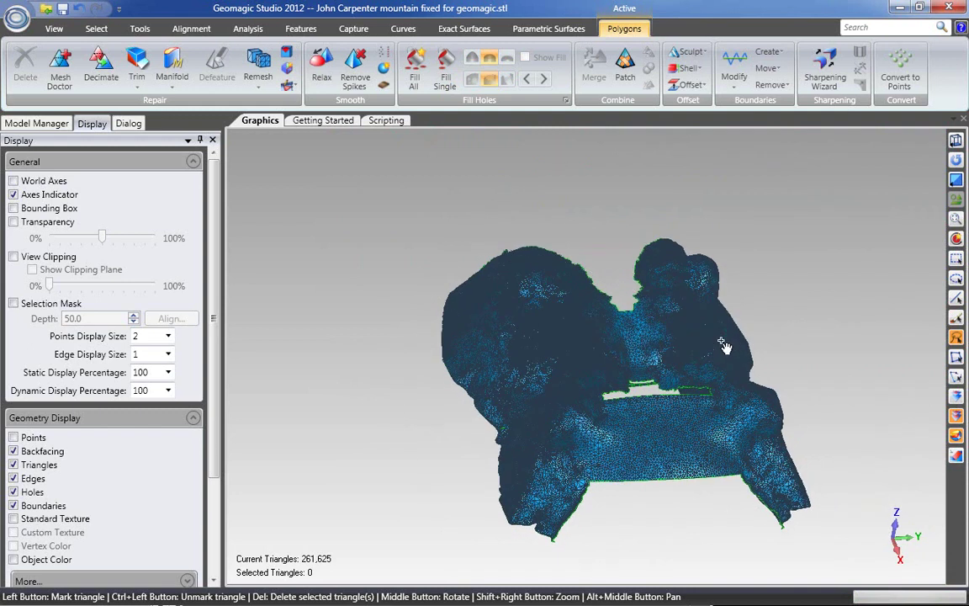